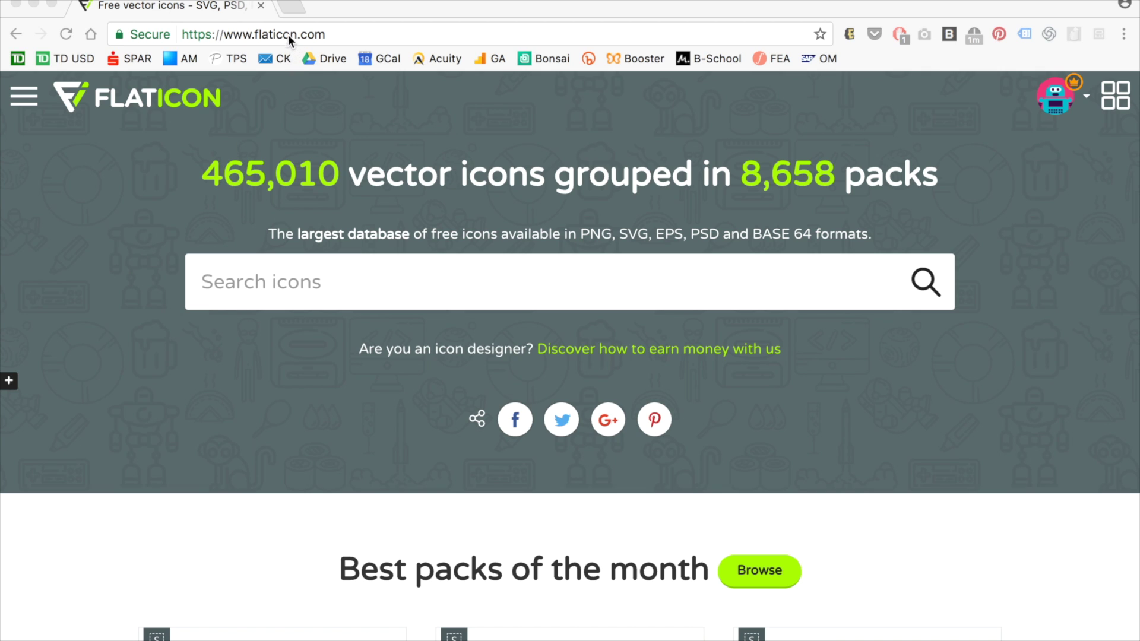
- Search Flaticon for 'design' icons
{"action": "left_click", "coordinate": [343, 35]}
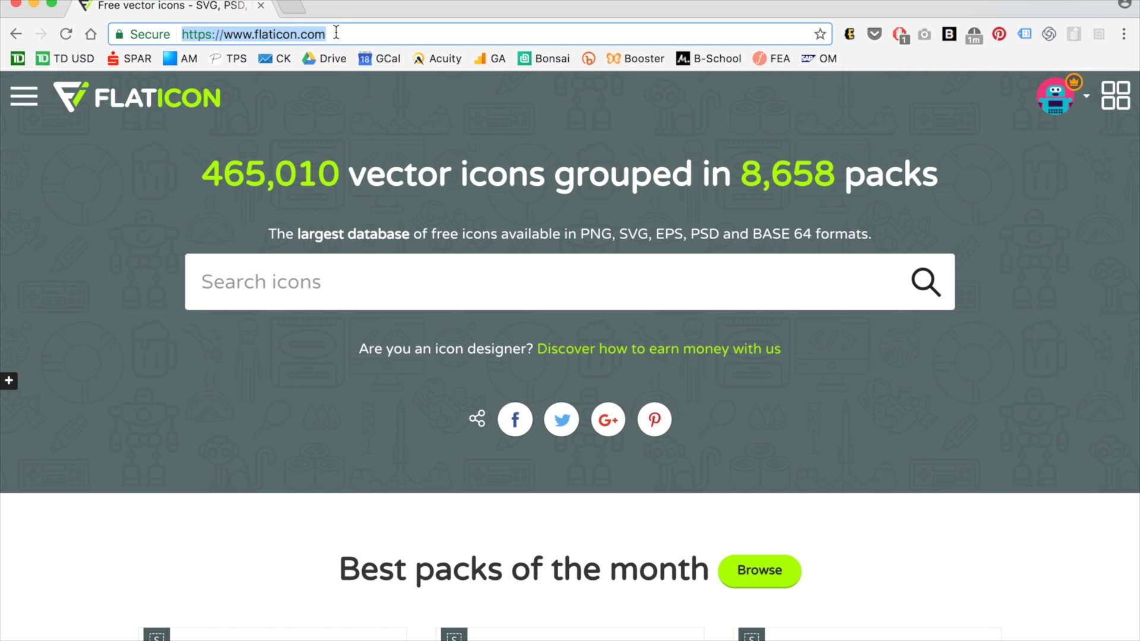
{"action": "left_click", "coordinate": [337, 34]}
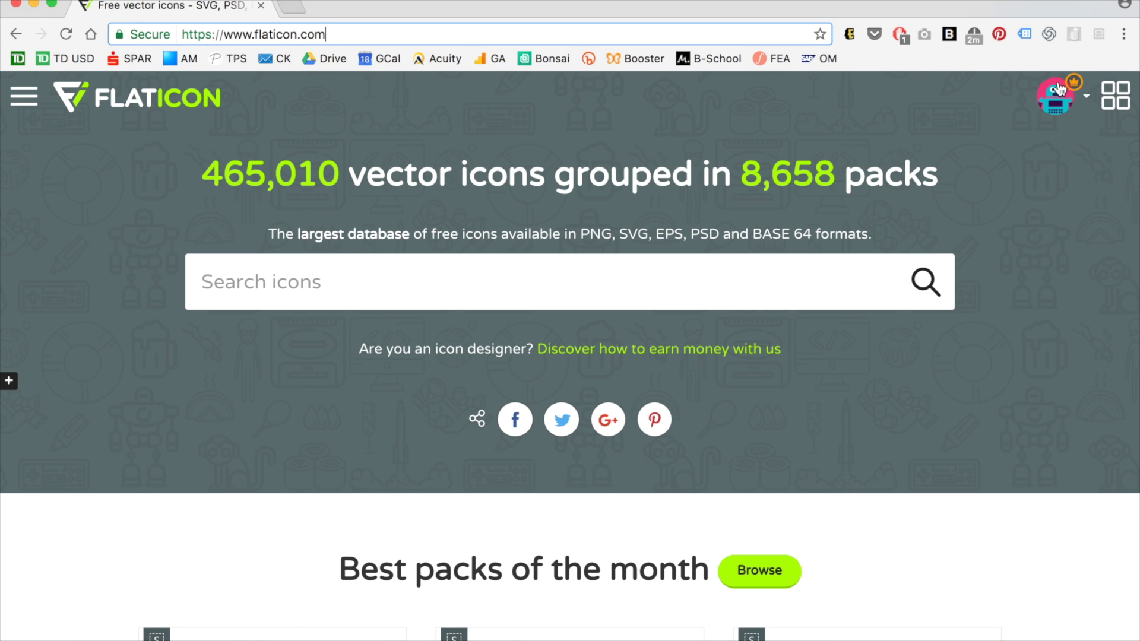
{"action": "left_click", "coordinate": [1065, 100]}
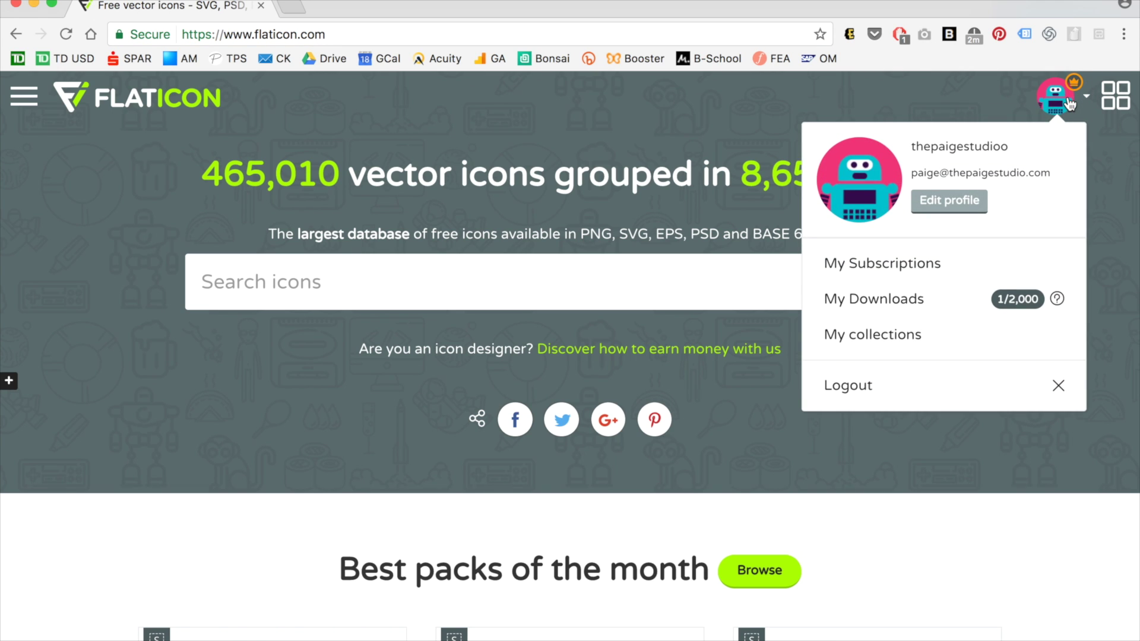
{"action": "left_click", "coordinate": [1070, 104]}
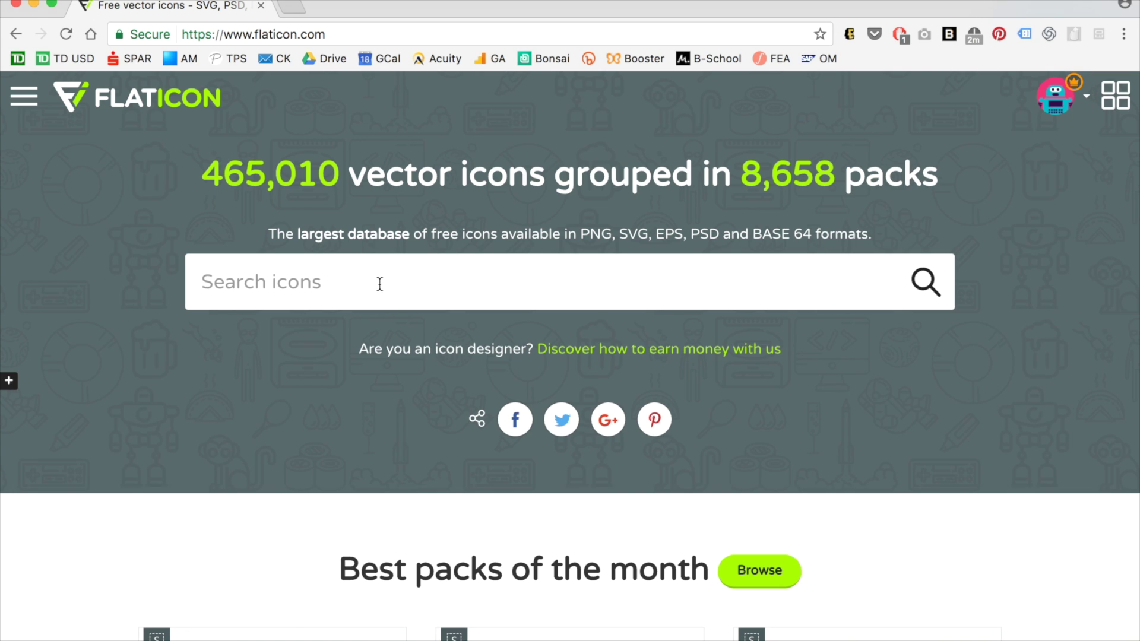
{"action": "left_click", "coordinate": [351, 281]}
{"action": "scroll", "coordinate": [350, 281], "scroll_direction": "down", "scroll_amount": 10}
{"action": "scroll", "coordinate": [350, 282], "scroll_direction": "up", "scroll_amount": 10}
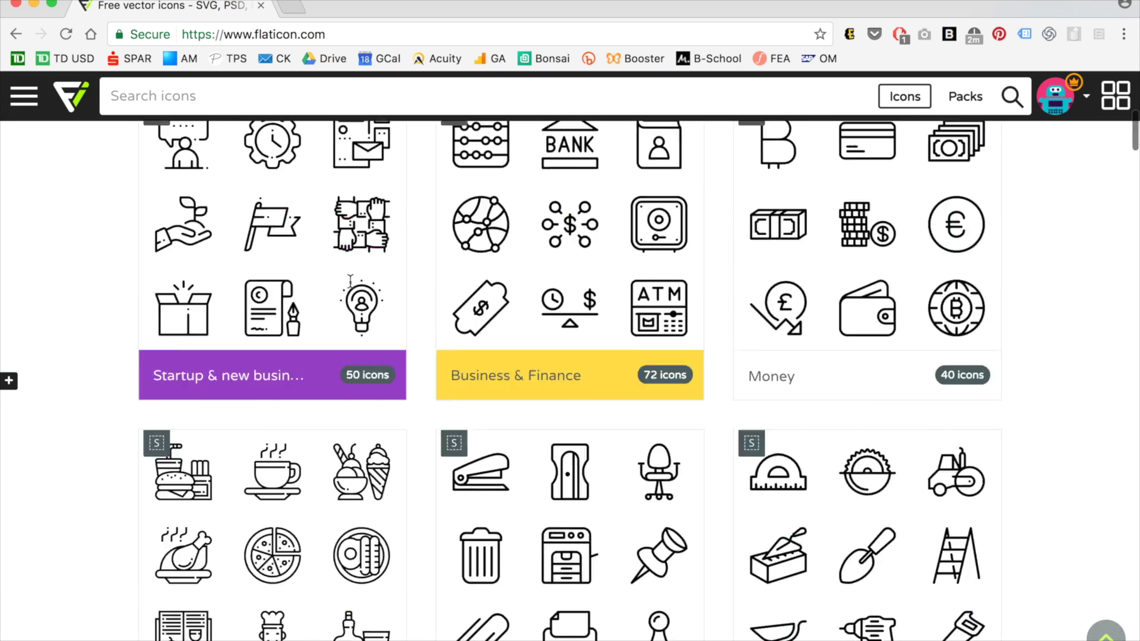
{"action": "type", "text": "de"}
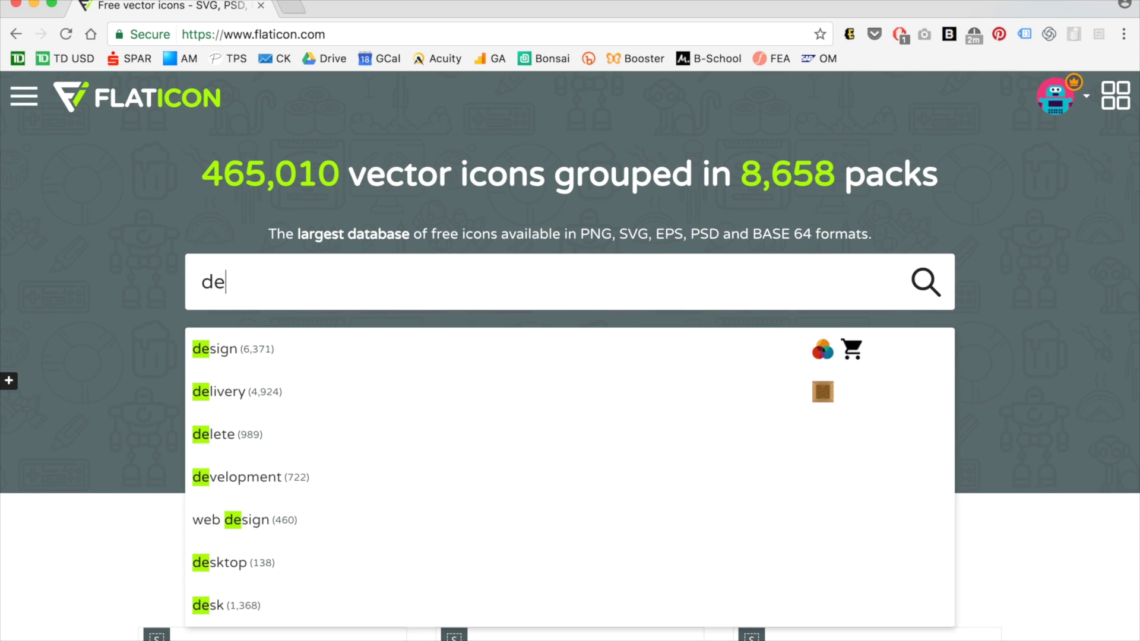
{"action": "type", "text": "sign"}
{"action": "key", "text": "Return"}
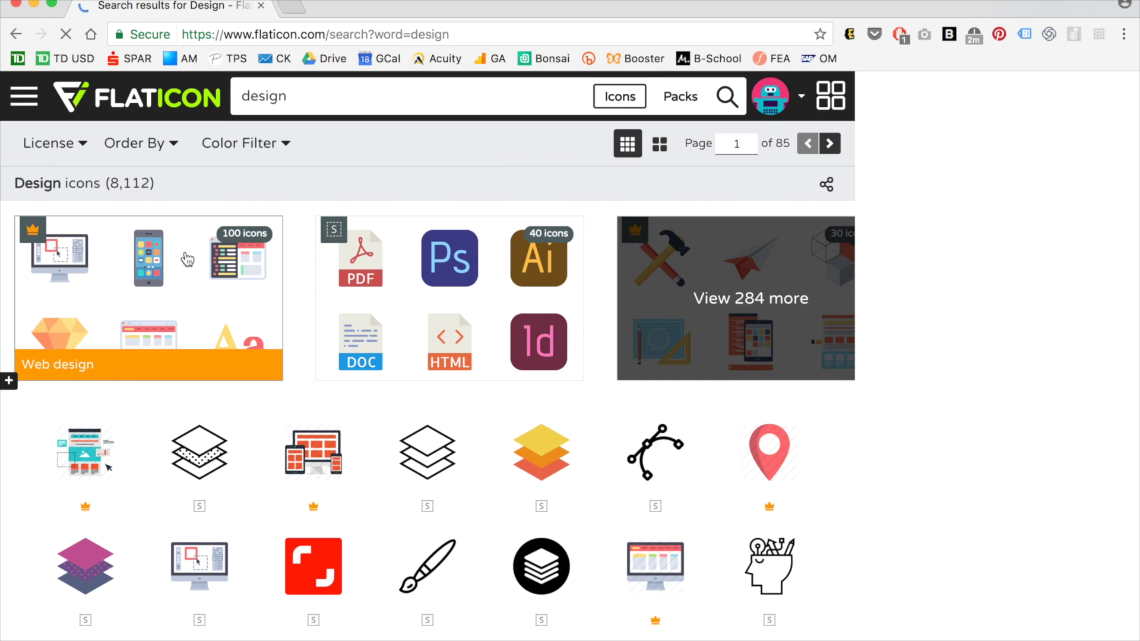
{"action": "scroll", "coordinate": [1100, 100], "scroll_direction": "down", "scroll_amount": 1}
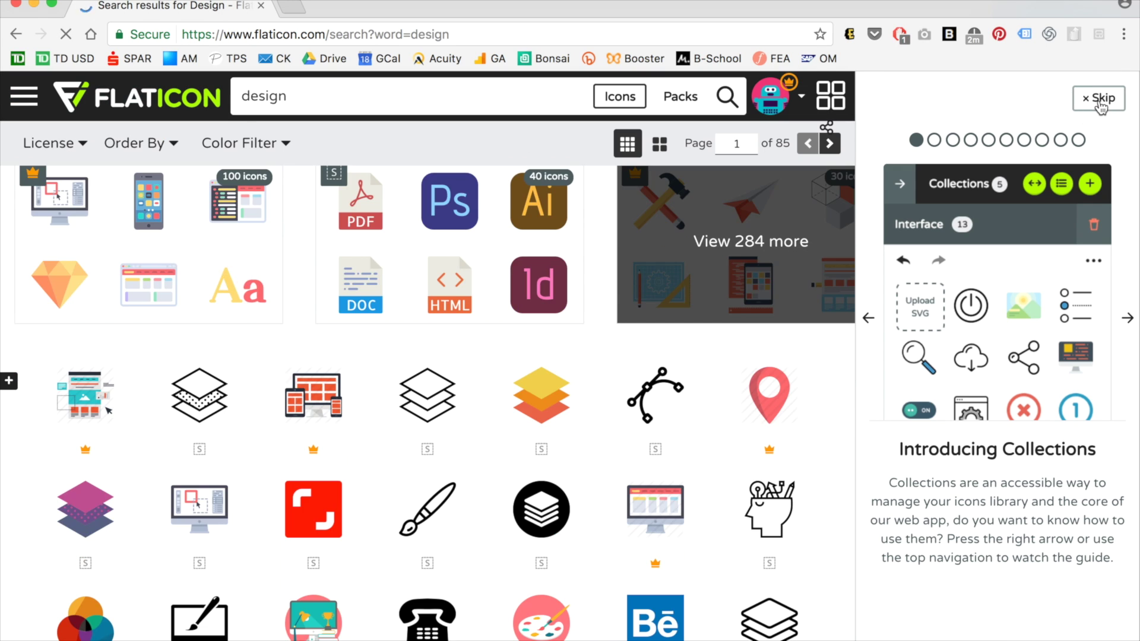
- Dismiss the Collections tutorial and panel, then open the monitor-editor icon's details
{"action": "left_click", "coordinate": [1101, 100]}
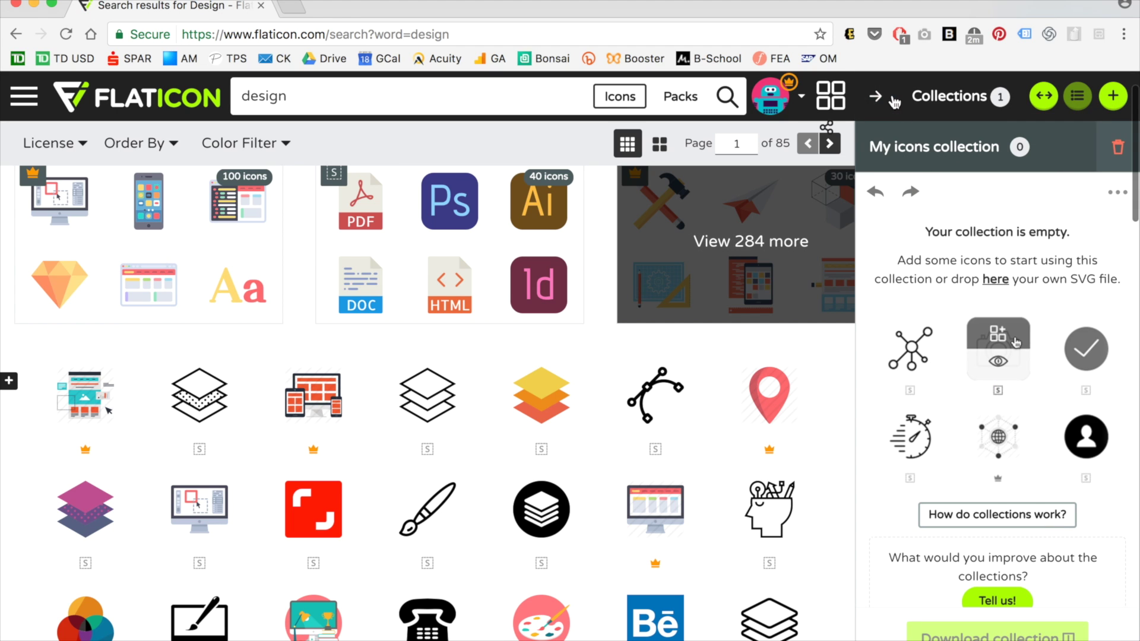
{"action": "left_click", "coordinate": [876, 97]}
{"action": "scroll", "coordinate": [570, 294], "scroll_direction": "down", "scroll_amount": 2}
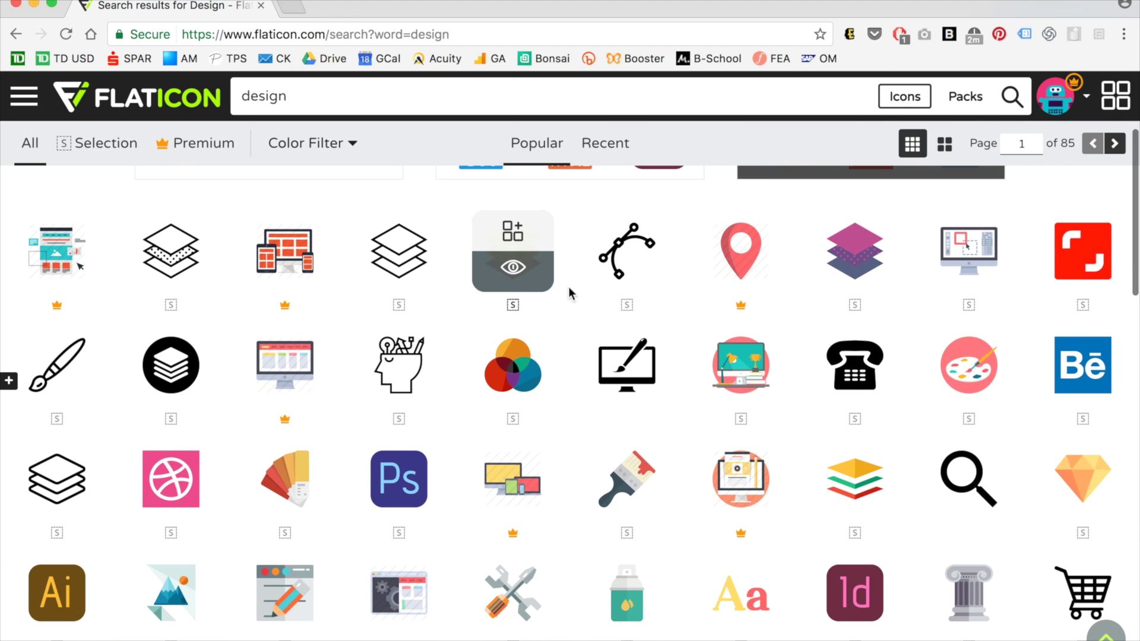
{"action": "left_click", "coordinate": [970, 268]}
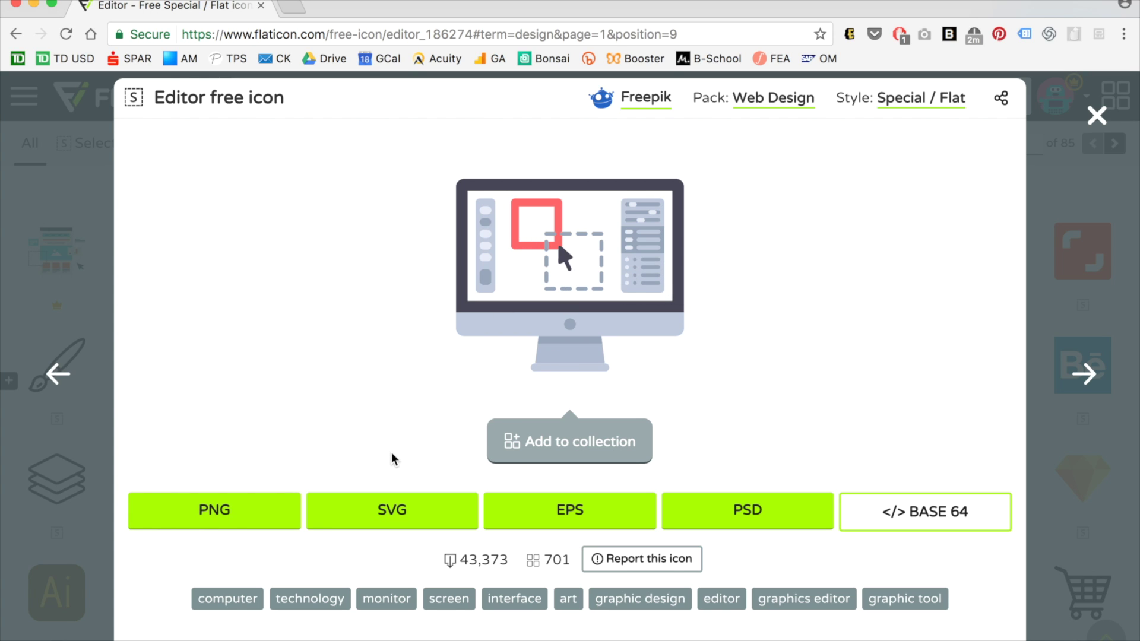
- Download the monitor-editor icon as SVG, close the extra tab and minimize the browser
{"action": "left_click", "coordinate": [393, 511]}
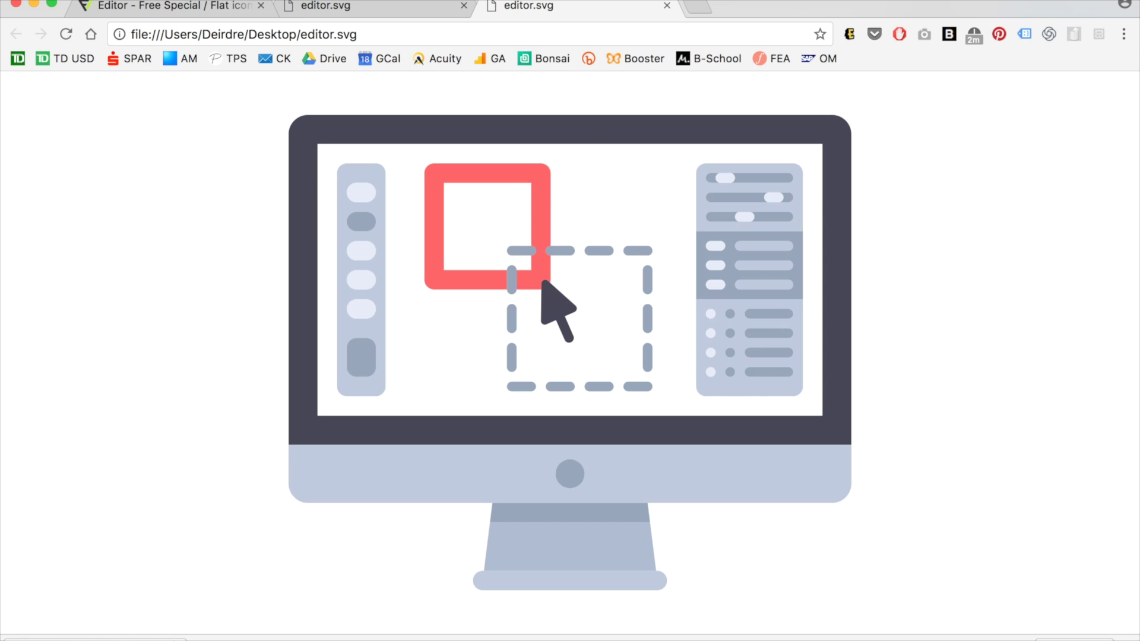
{"action": "left_click", "coordinate": [667, 6]}
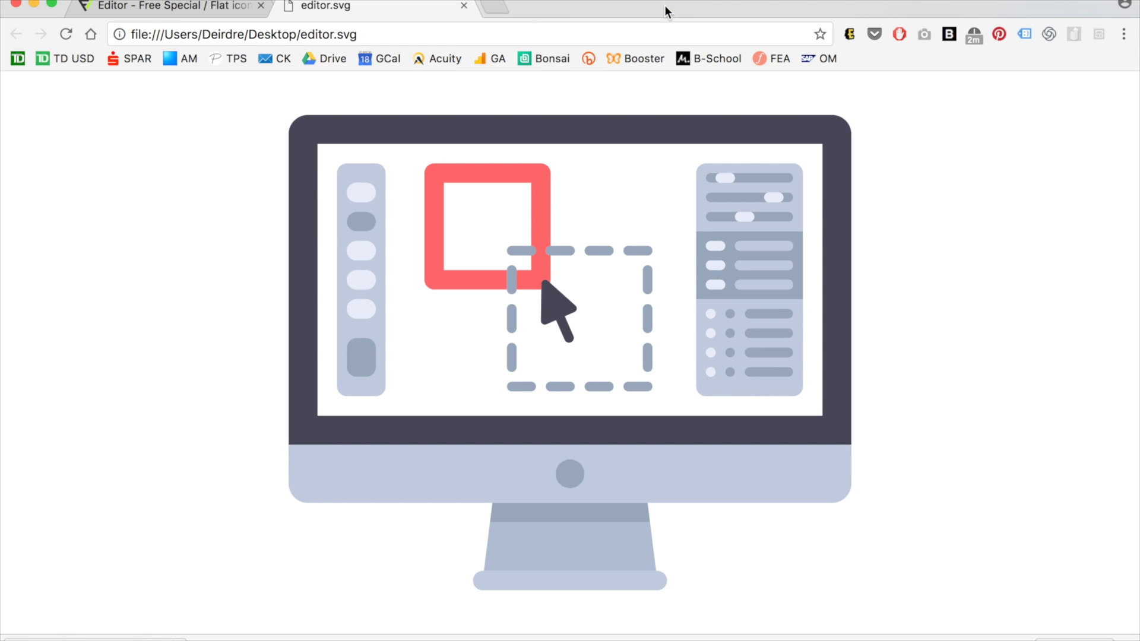
{"action": "left_click", "coordinate": [33, 7]}
- Open editor.svg in Illustrator and zoom out to the whole artboard
{"action": "double_click", "coordinate": [932, 54]}
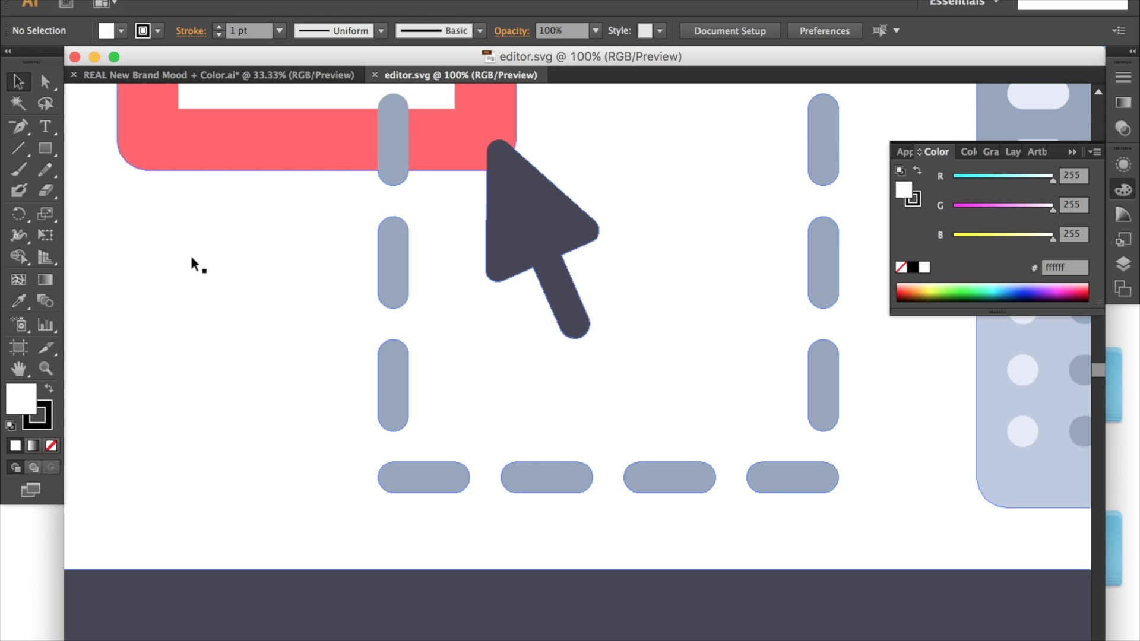
{"action": "key", "text": "super+0"}
{"action": "key", "text": "super+minus"}
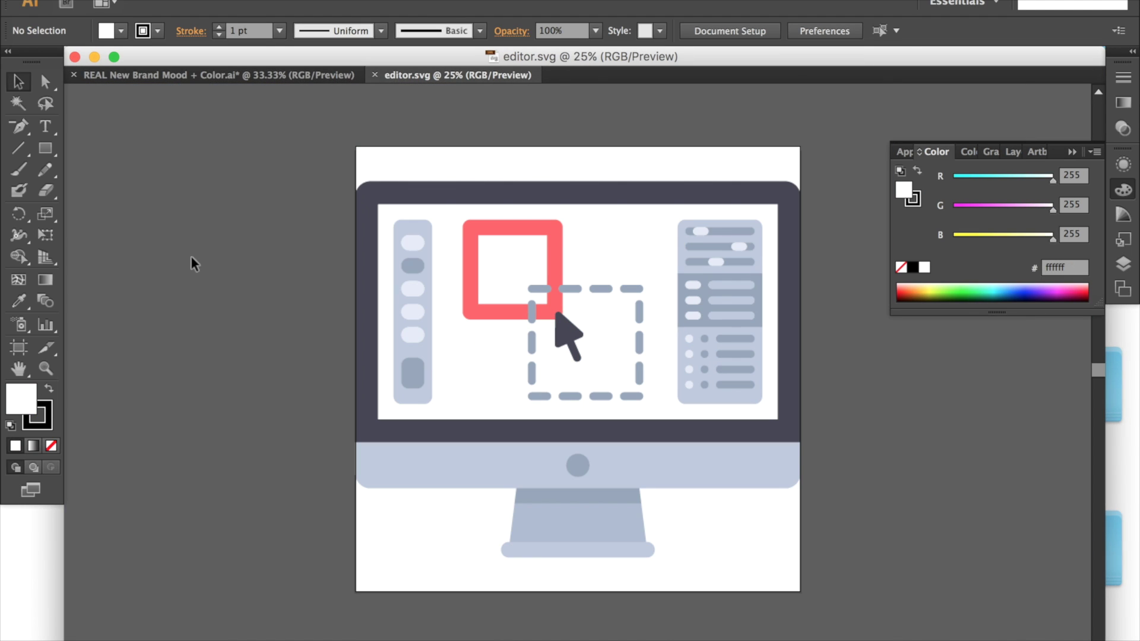
{"action": "left_click", "coordinate": [276, 320]}
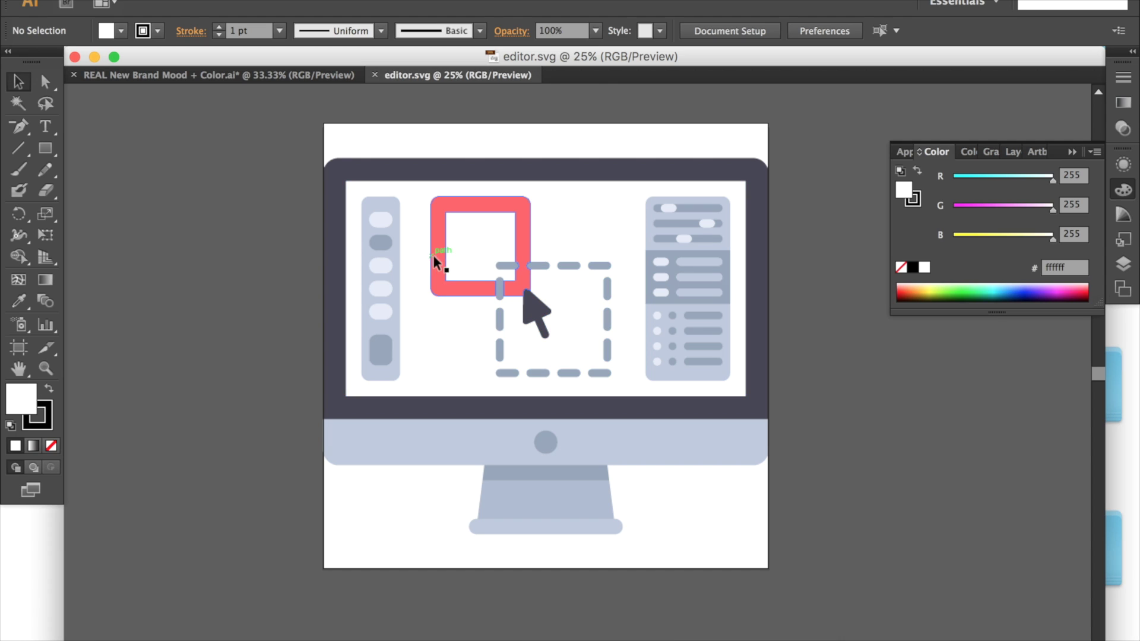
- Check fills of the red square, left sidebar and right-panel bars, then return to brand mood
{"action": "left_click", "coordinate": [435, 260]}
{"action": "left_click", "coordinate": [288, 273]}
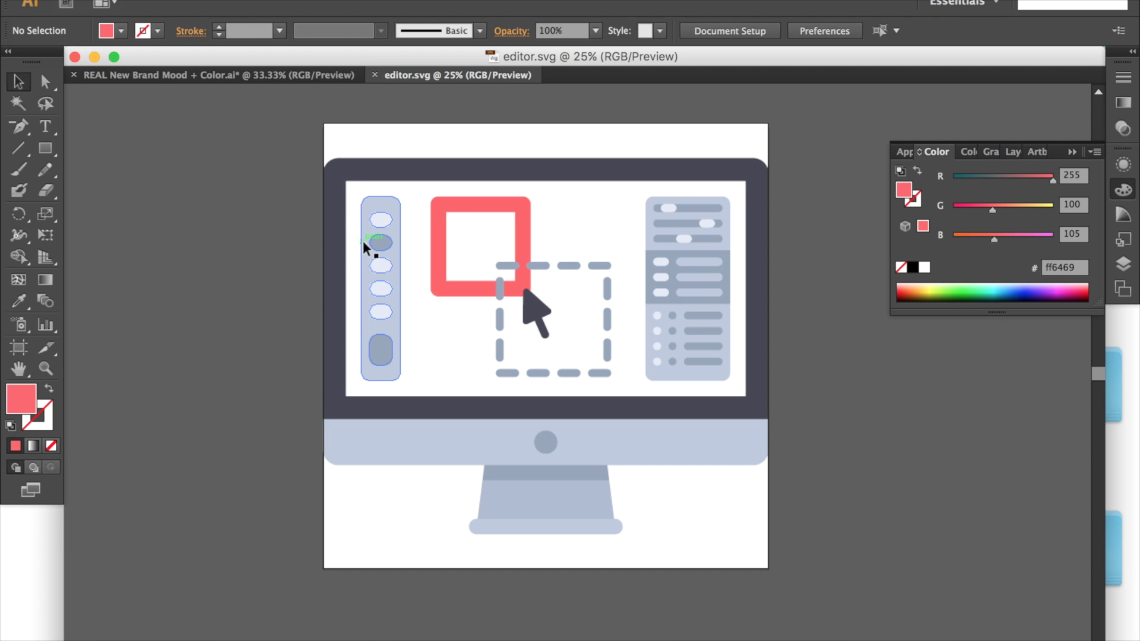
{"action": "left_click", "coordinate": [366, 250]}
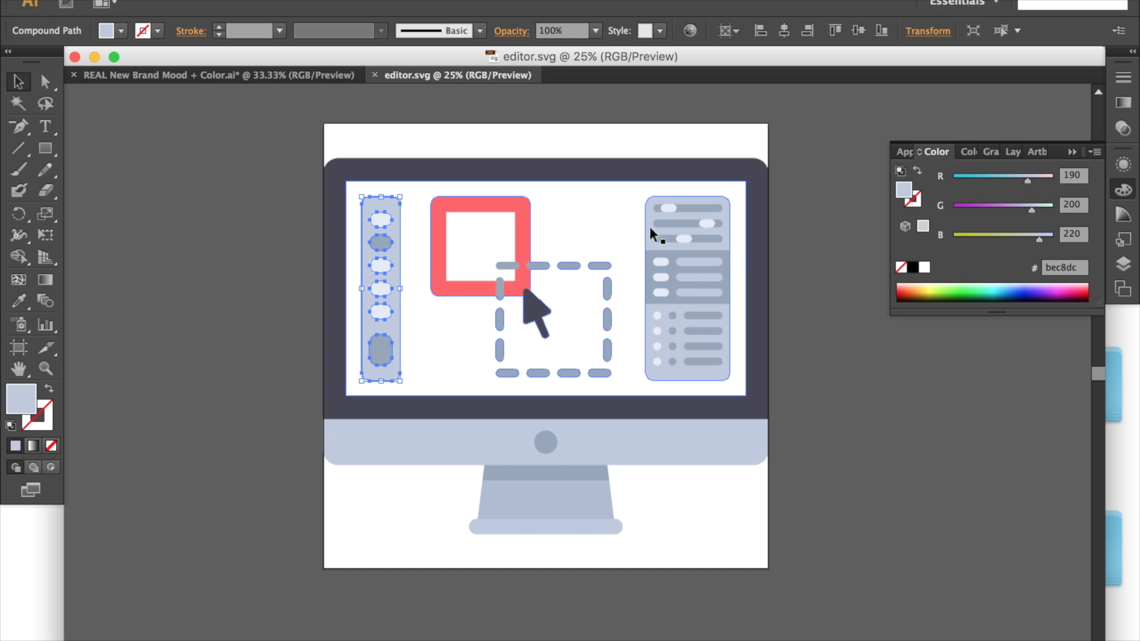
{"action": "left_click", "coordinate": [660, 244]}
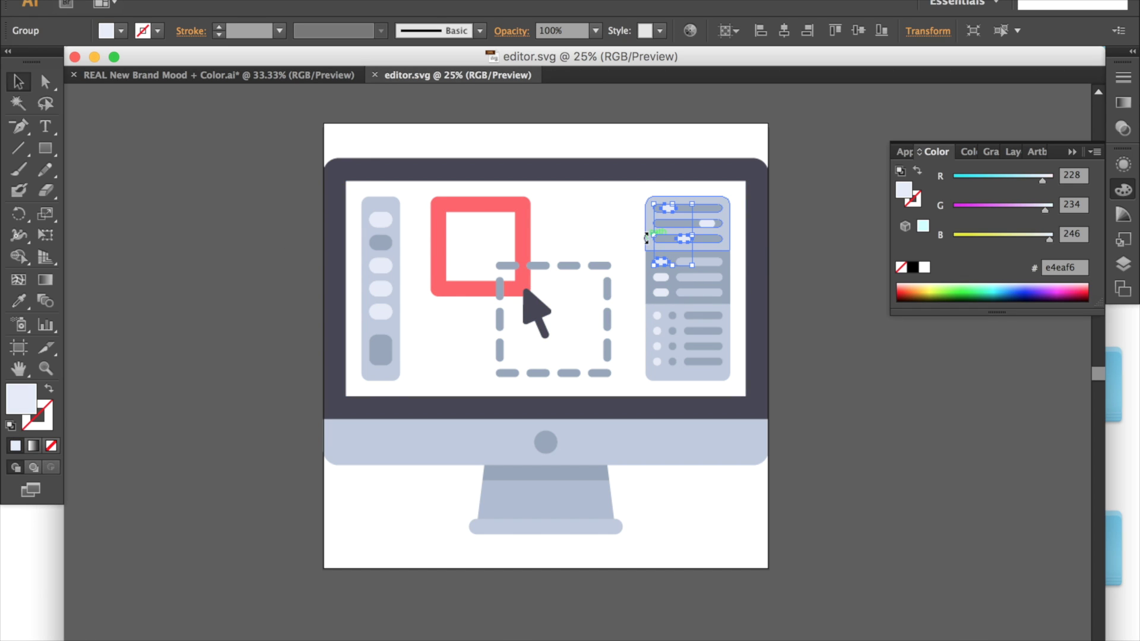
{"action": "left_click", "coordinate": [258, 258]}
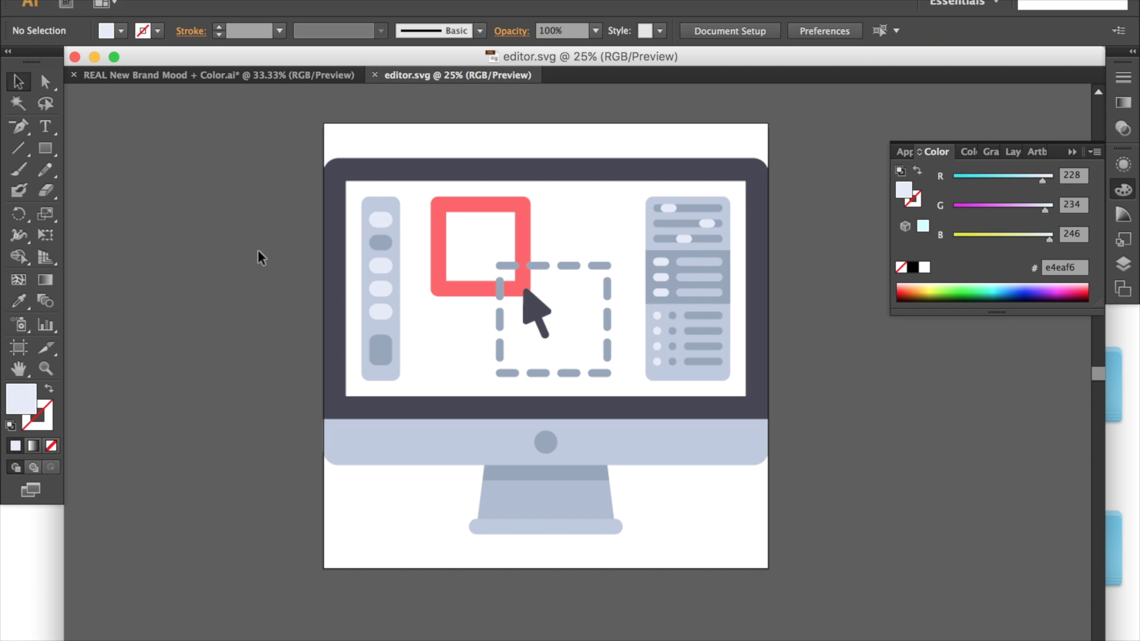
{"action": "left_click", "coordinate": [205, 77]}
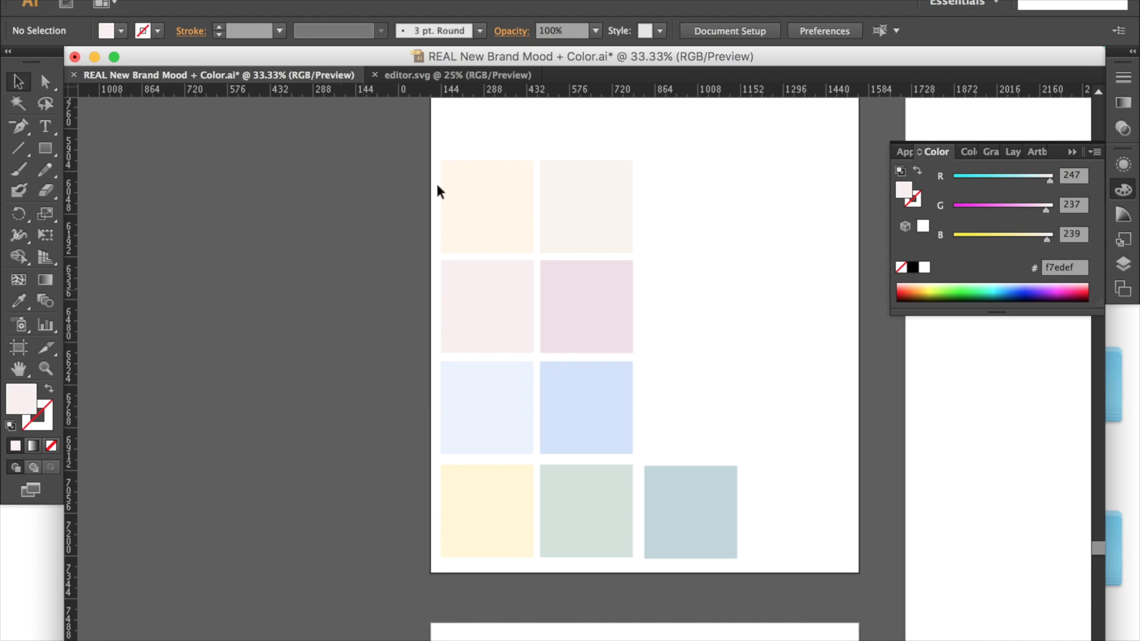
- Read the blue swatch's colour value in the brand mood document
{"action": "left_click", "coordinate": [588, 423]}
{"action": "double_click", "coordinate": [22, 400]}
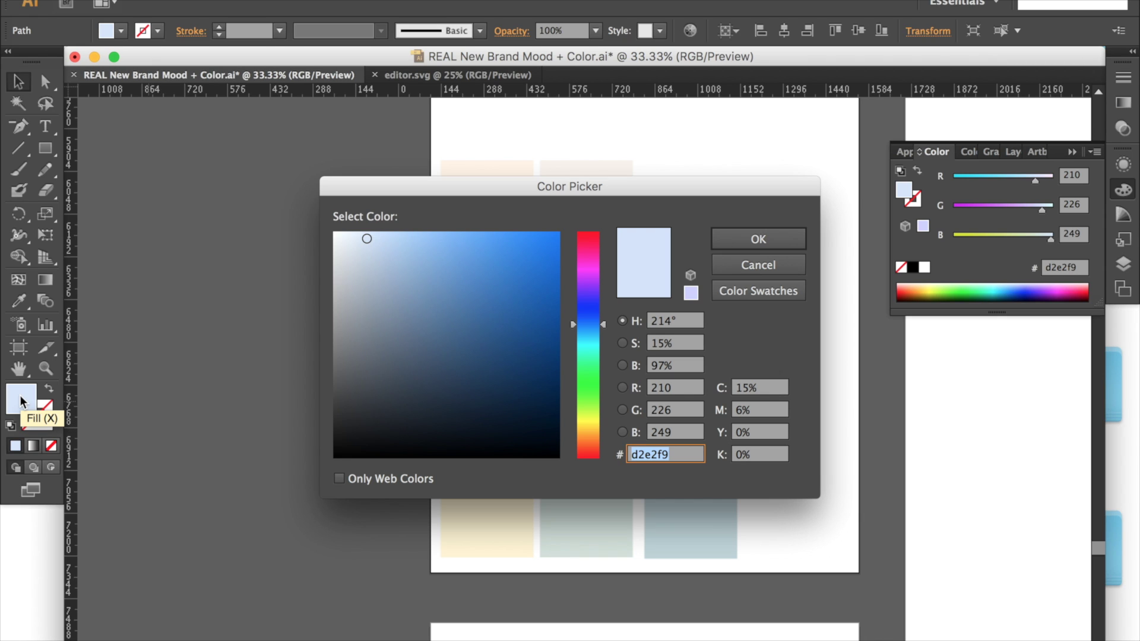
{"action": "key", "text": "Escape"}
{"action": "left_click", "coordinate": [204, 305]}
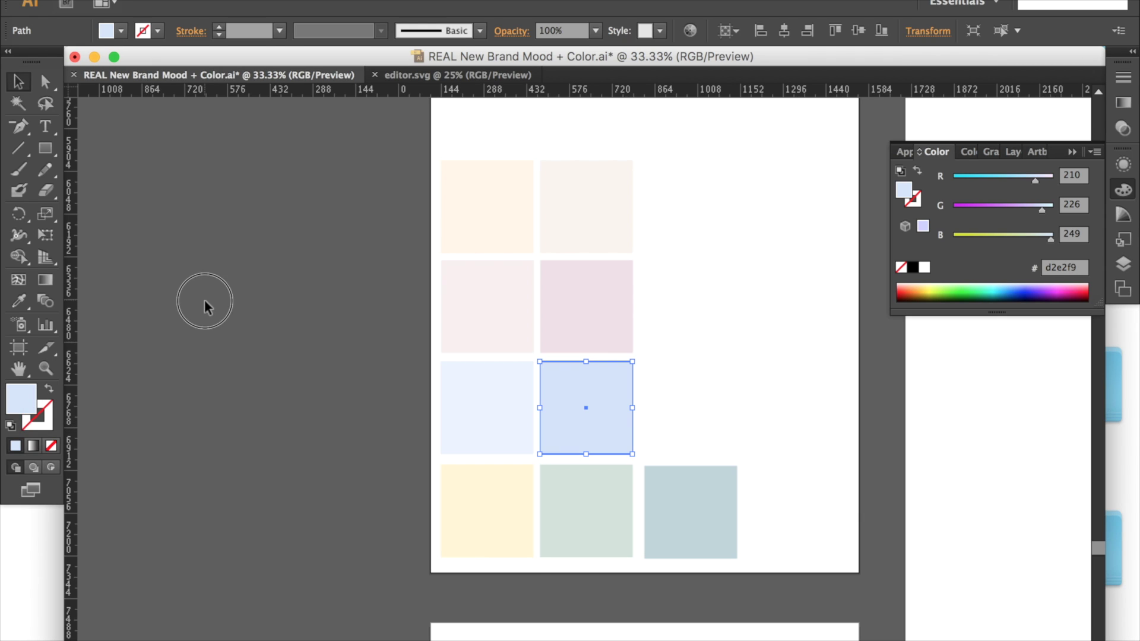
- Recolour the monitor icon's red square light blue
{"action": "left_click", "coordinate": [442, 76]}
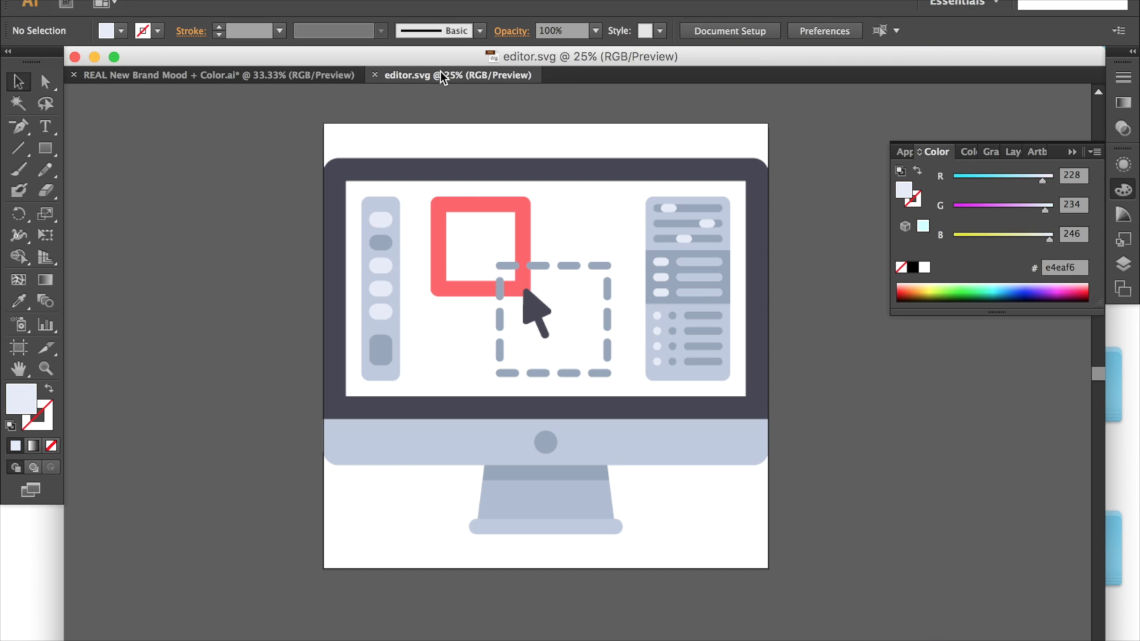
{"action": "left_click", "coordinate": [438, 268]}
{"action": "double_click", "coordinate": [22, 400]}
{"action": "type", "text": "d2e2f9"}
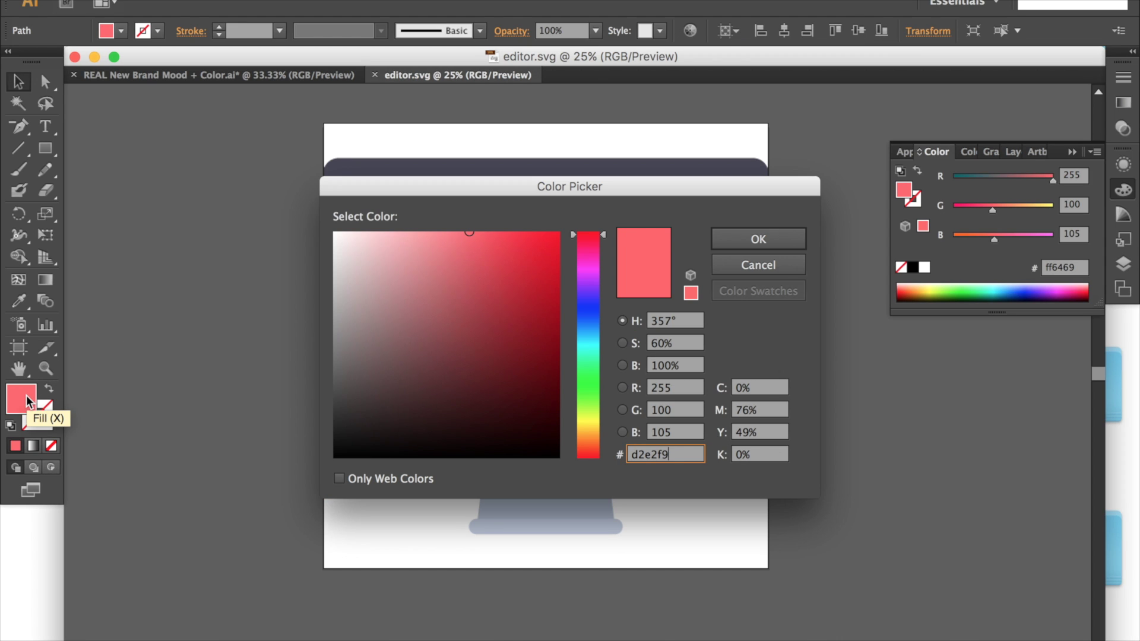
{"action": "key", "text": "Return"}
{"action": "left_click", "coordinate": [236, 402]}
- Read the grey-blue palette square's colour value in the brand mood document
{"action": "left_click", "coordinate": [194, 74]}
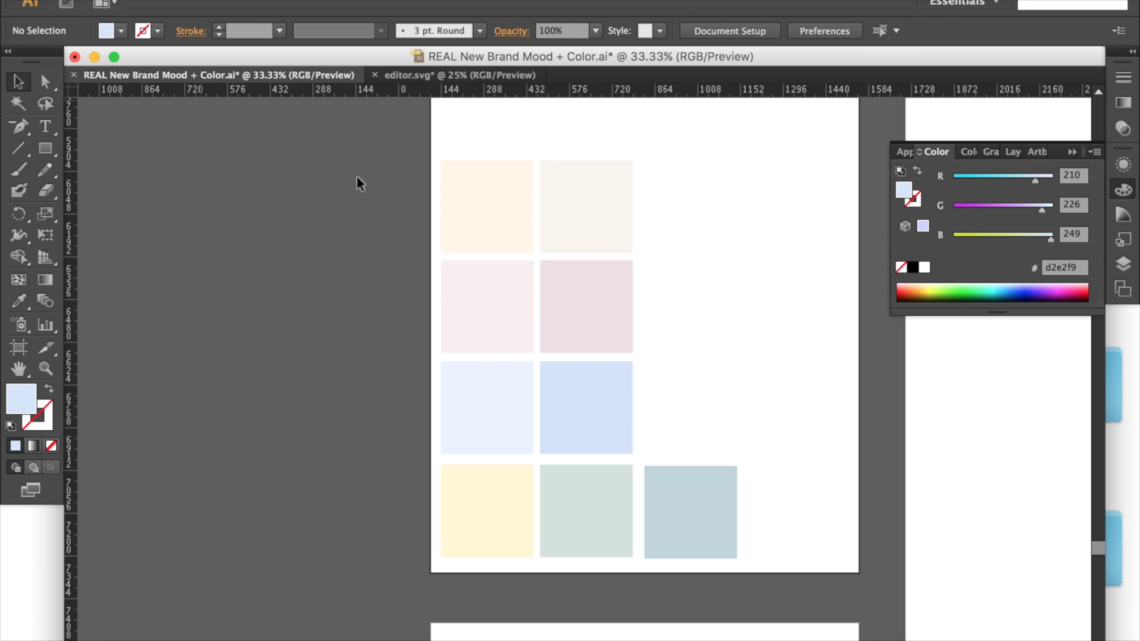
{"action": "left_click", "coordinate": [663, 505]}
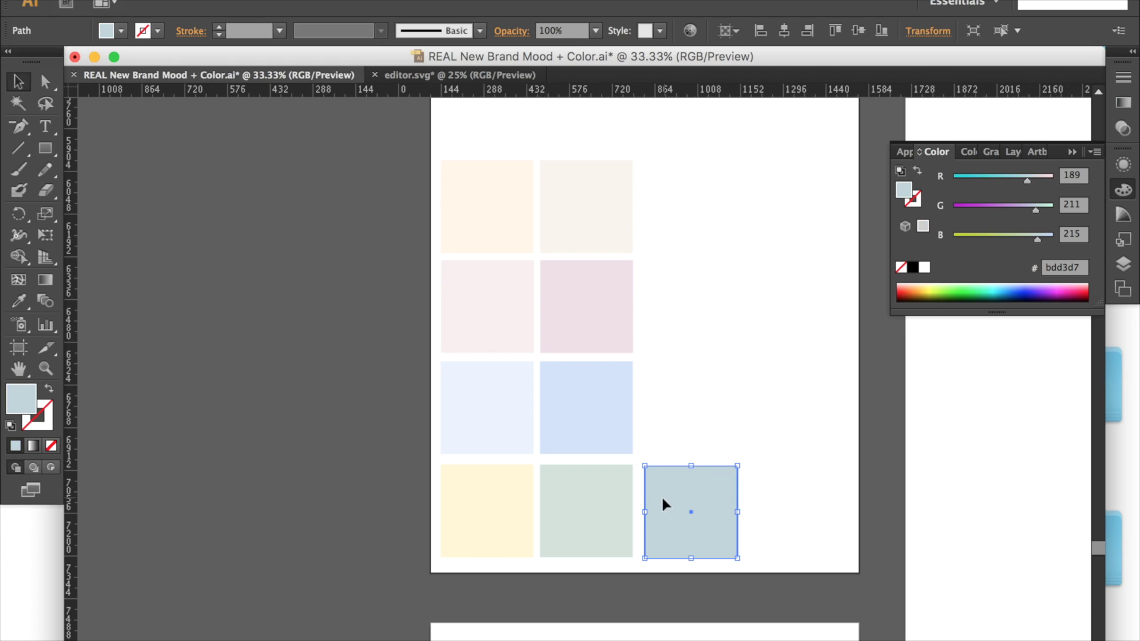
{"action": "double_click", "coordinate": [14, 401]}
{"action": "key", "text": "Escape"}
{"action": "left_click", "coordinate": [455, 75]}
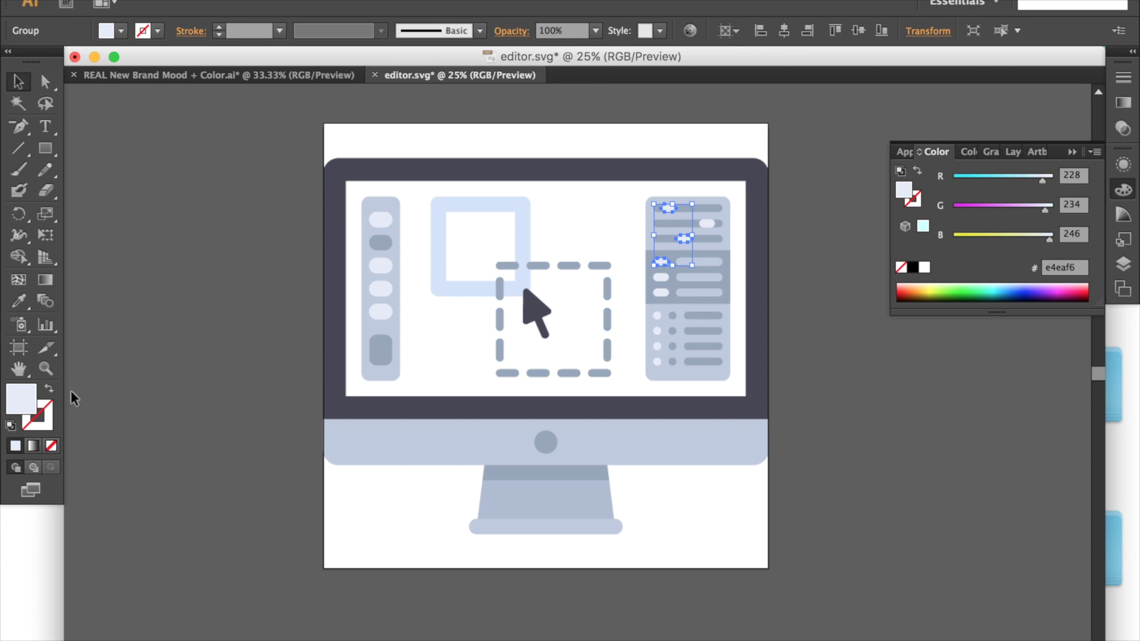
- Give the right-panel dashed box a pale pink fill and select the lower bezel
{"action": "left_click", "coordinate": [376, 347]}
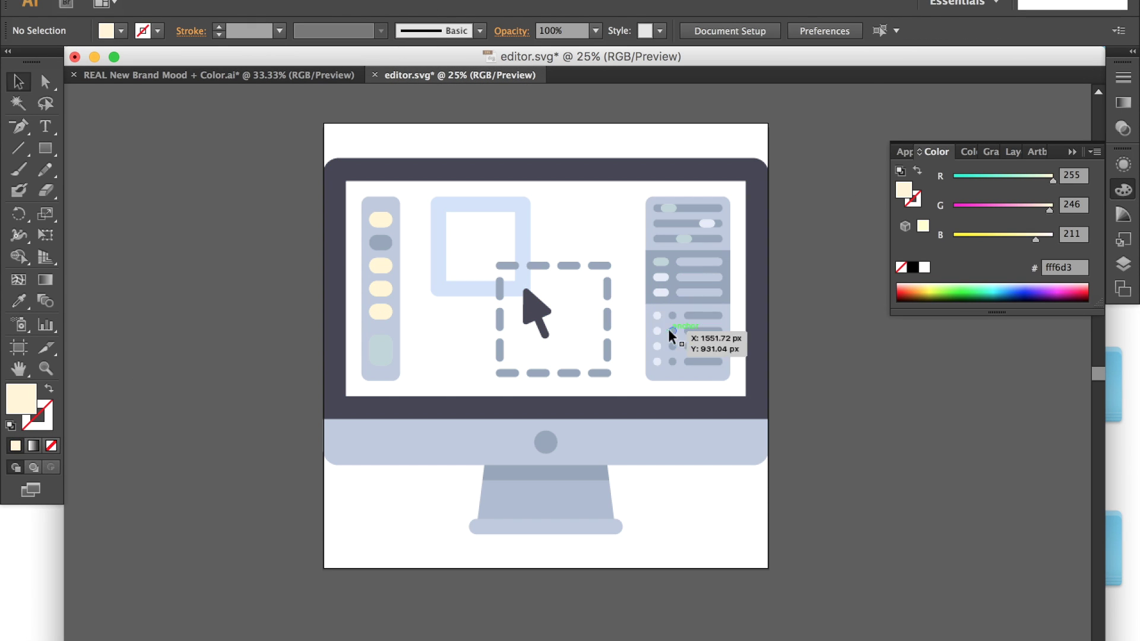
{"action": "left_click", "coordinate": [657, 285]}
{"action": "double_click", "coordinate": [28, 405]}
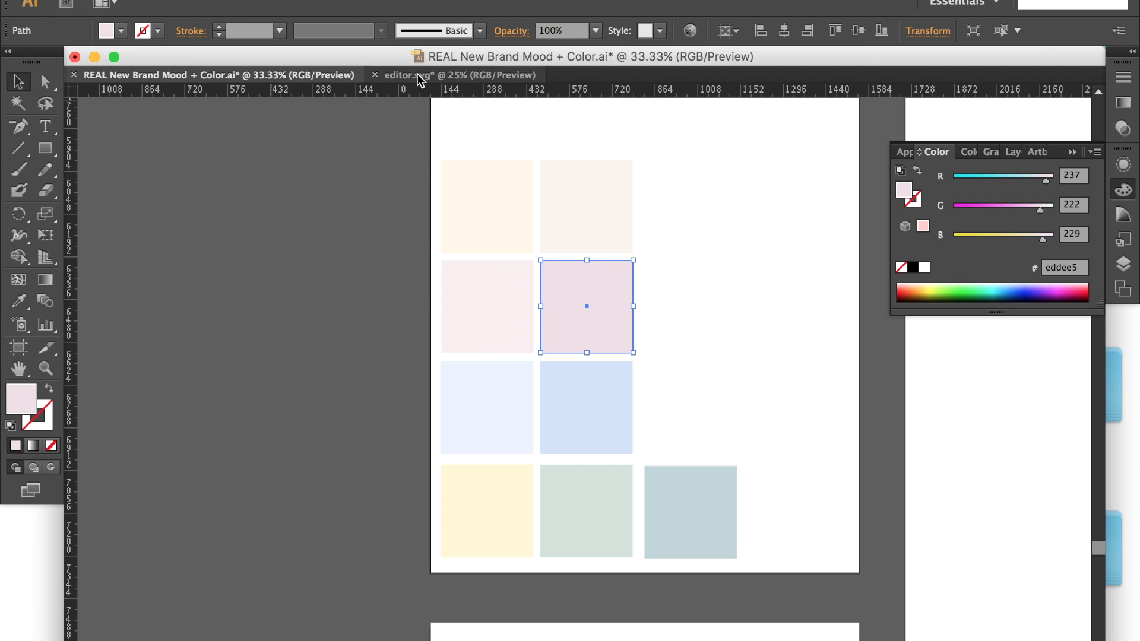
{"action": "left_click", "coordinate": [418, 75]}
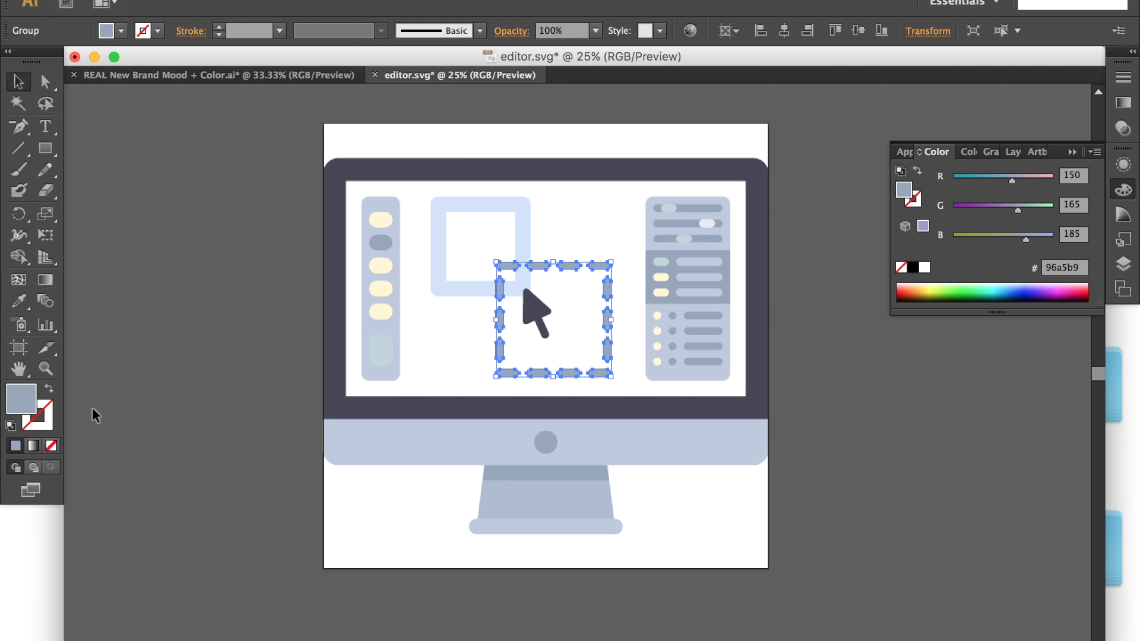
{"action": "left_click", "coordinate": [199, 390]}
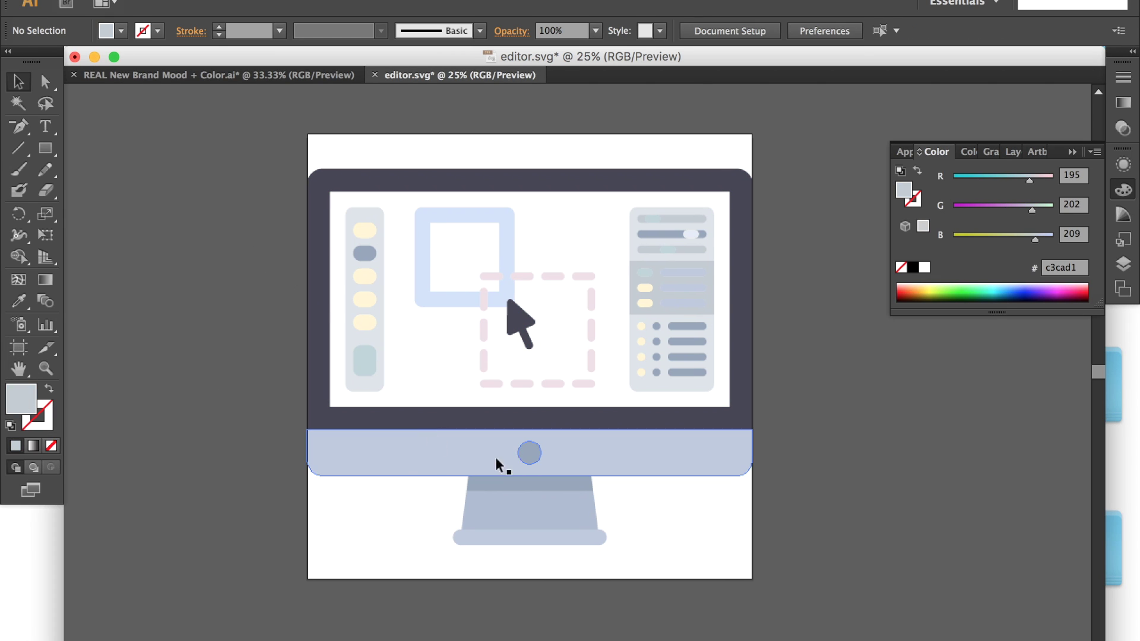
{"action": "left_click", "coordinate": [522, 457]}
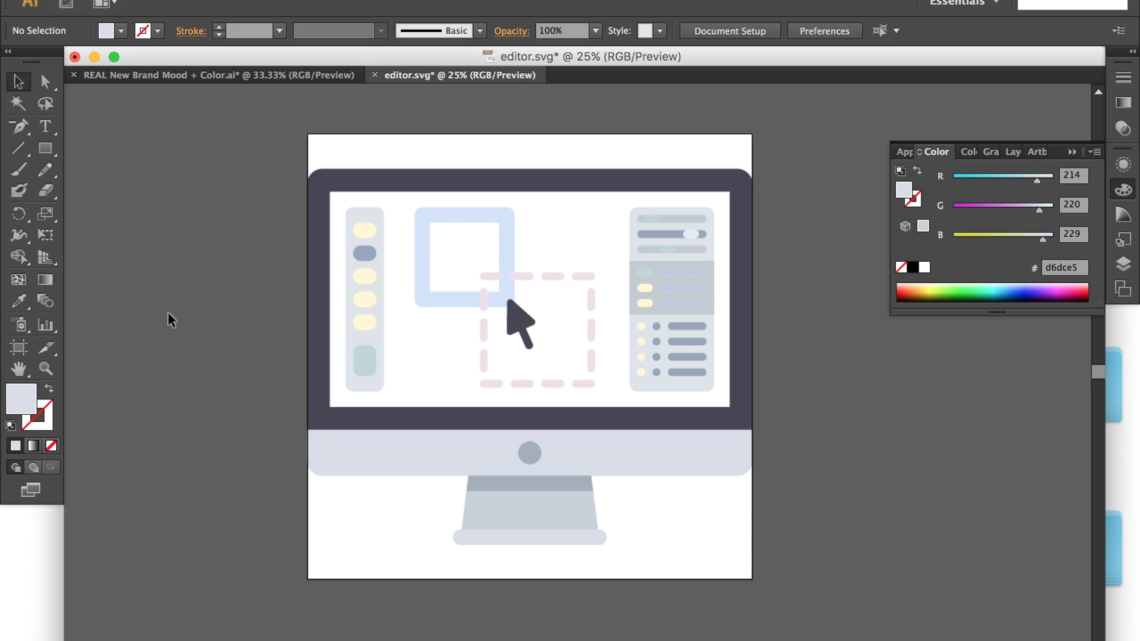
- Export the artboard as a PNG named 'design icon' to the desktop
{"action": "left_click", "coordinate": [144, 2]}
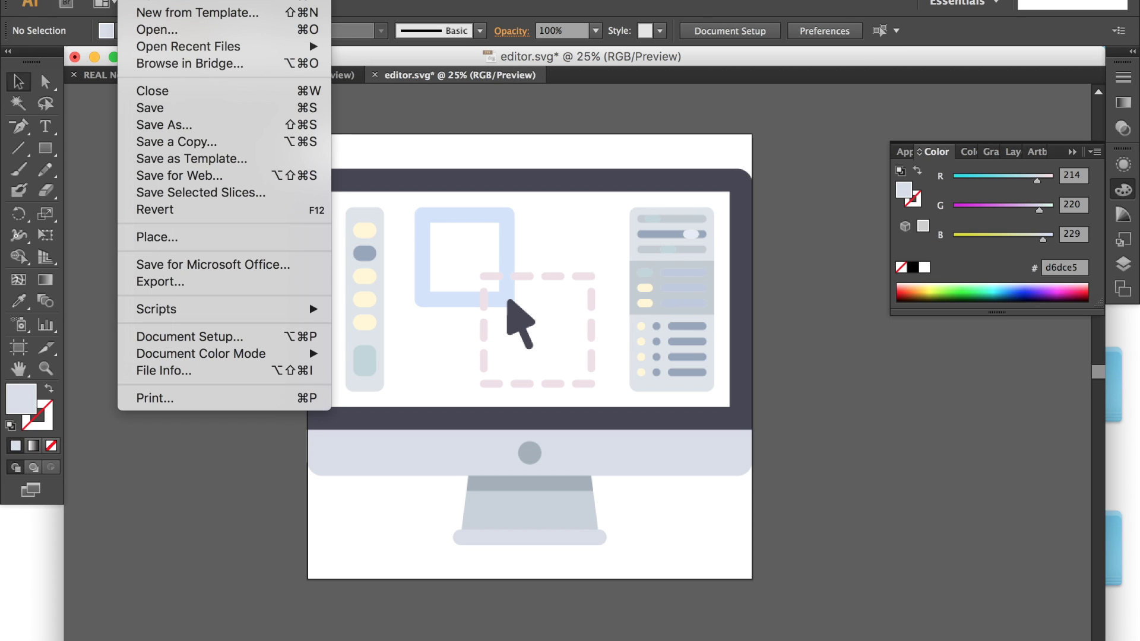
{"action": "left_click", "coordinate": [161, 282]}
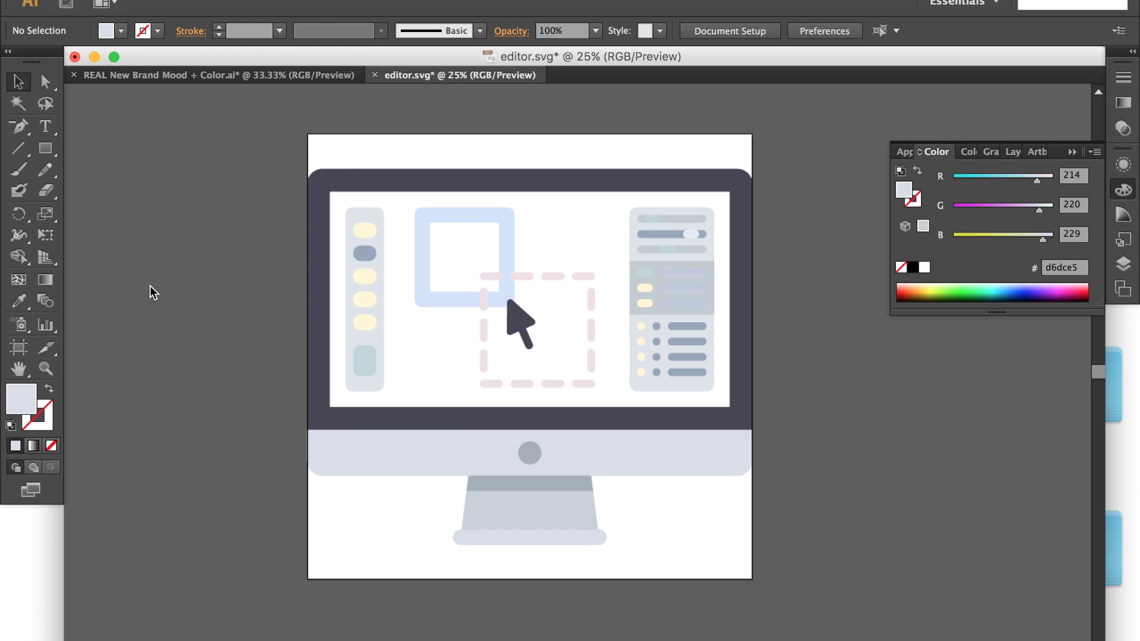
{"action": "left_click", "coordinate": [490, 252]}
{"action": "left_click", "coordinate": [509, 233]}
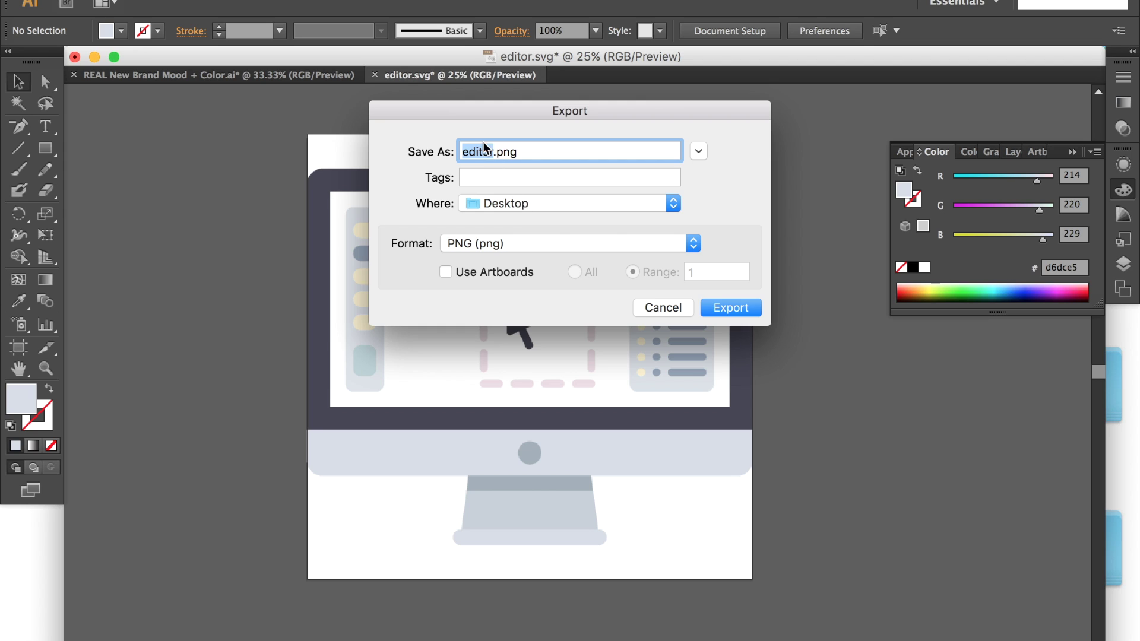
{"action": "triple_click", "coordinate": [493, 156]}
{"action": "type", "text": "design icon"}
{"action": "left_click", "coordinate": [443, 272]}
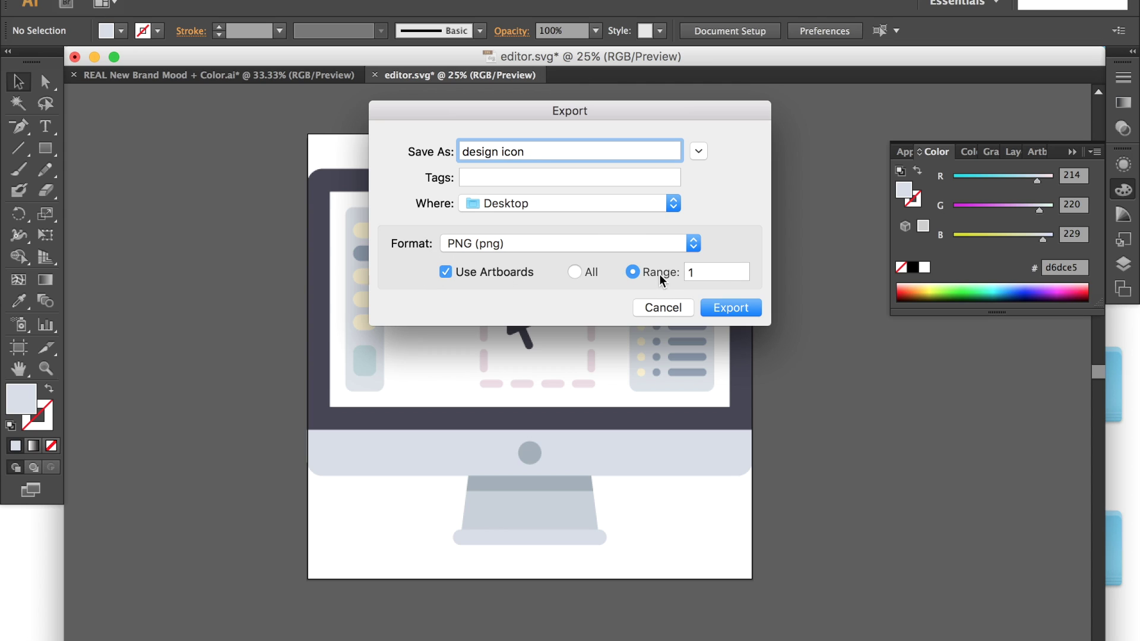
{"action": "left_click", "coordinate": [721, 312]}
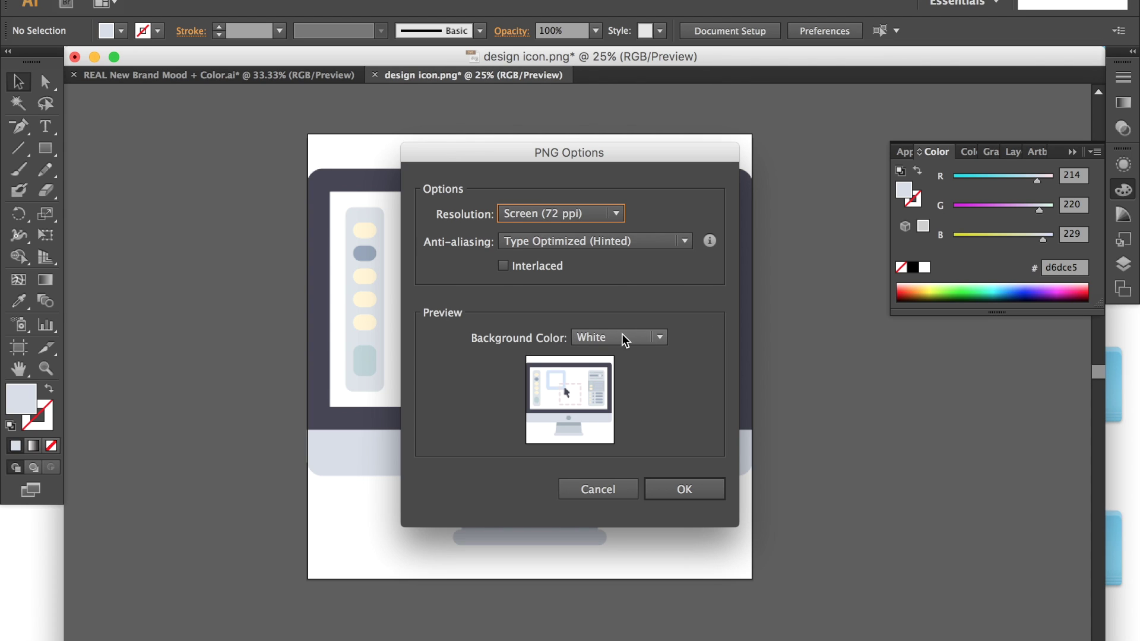
- Set the PNG background colour to White and confirm the export
{"action": "left_click", "coordinate": [623, 338]}
{"action": "left_click", "coordinate": [631, 361]}
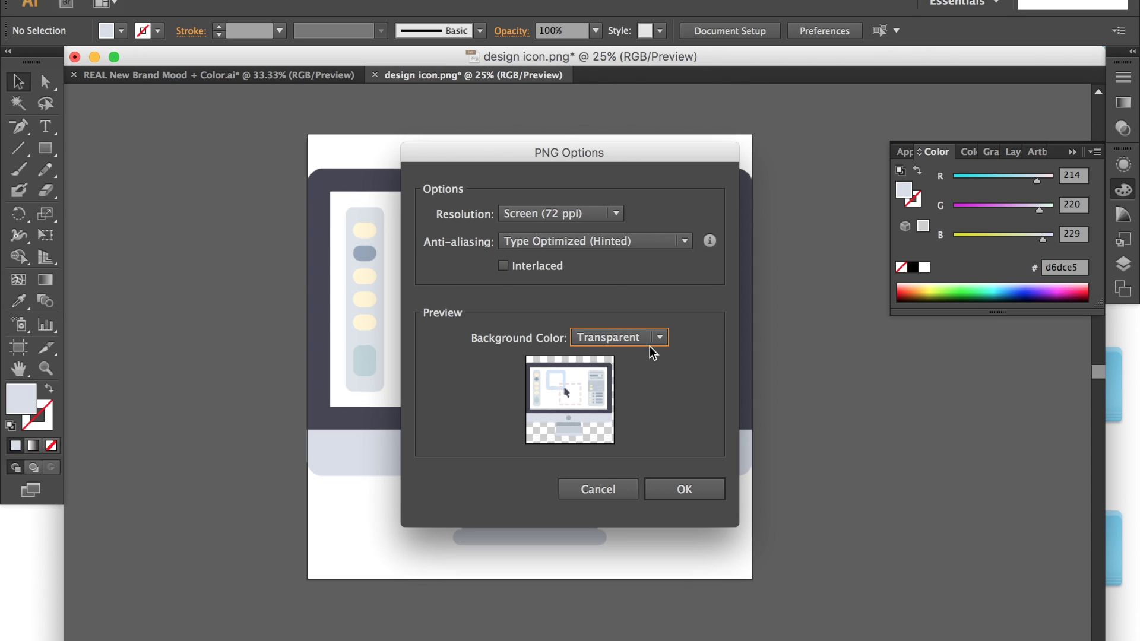
{"action": "left_click", "coordinate": [652, 350]}
{"action": "left_click", "coordinate": [646, 379]}
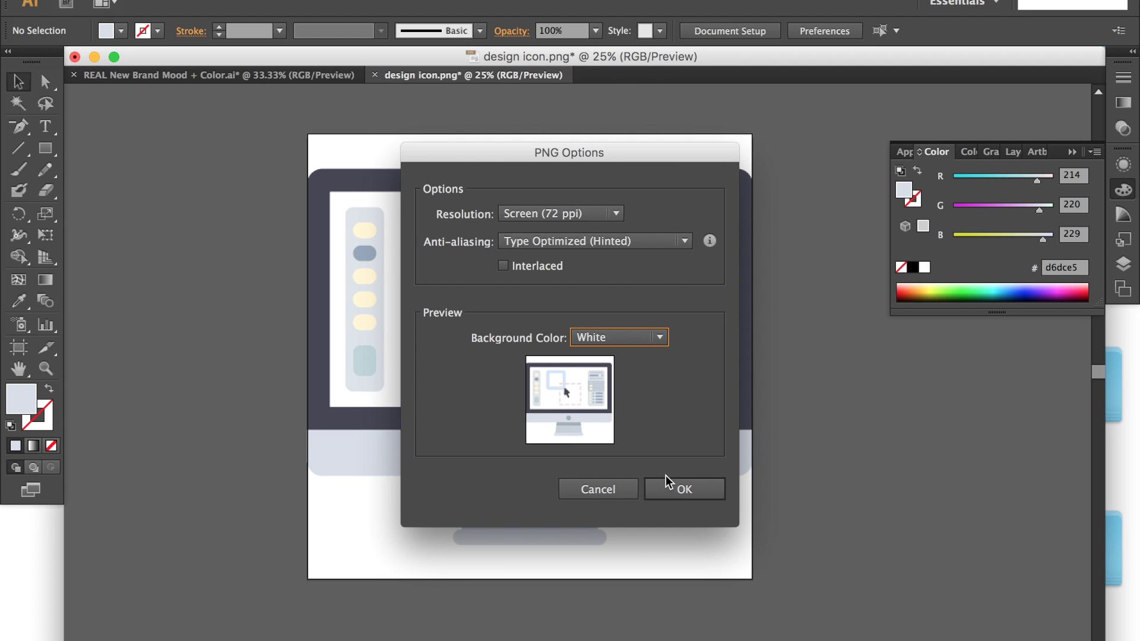
{"action": "left_click", "coordinate": [673, 492]}
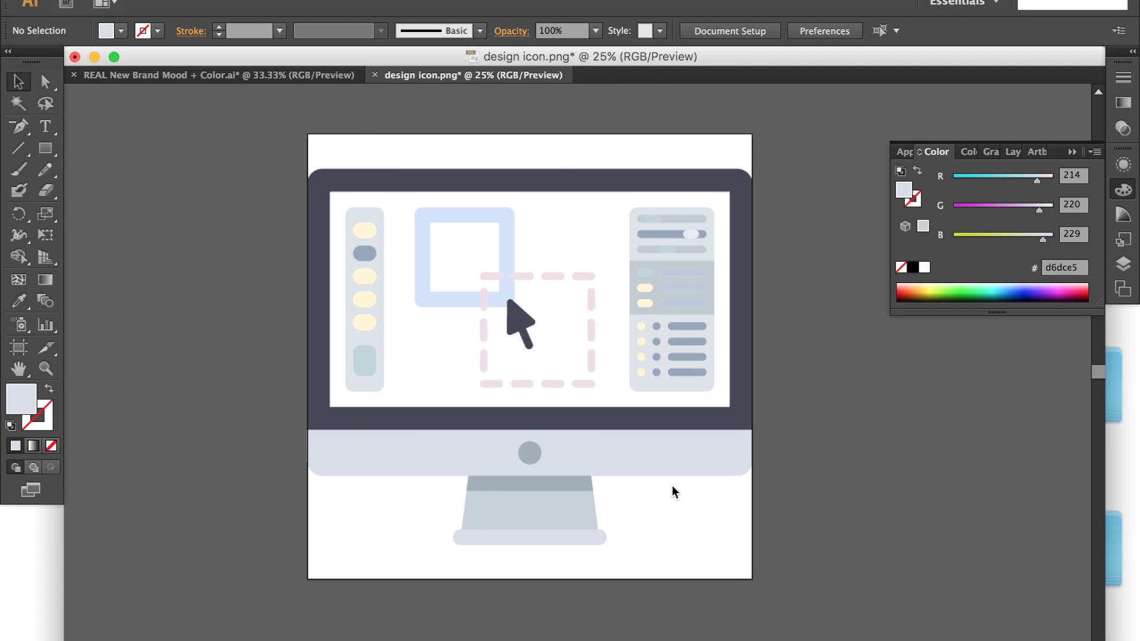
- Hide Illustrator and Quick Look design icon-01.png on the desktop
{"action": "left_click", "coordinate": [93, 61]}
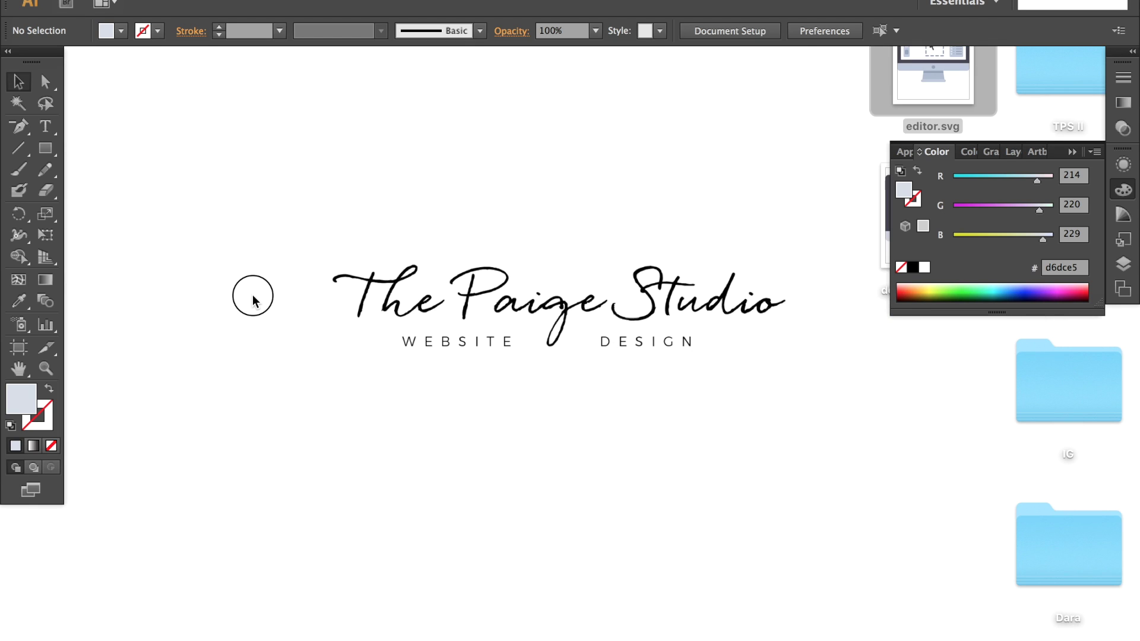
{"action": "left_click", "coordinate": [659, 265]}
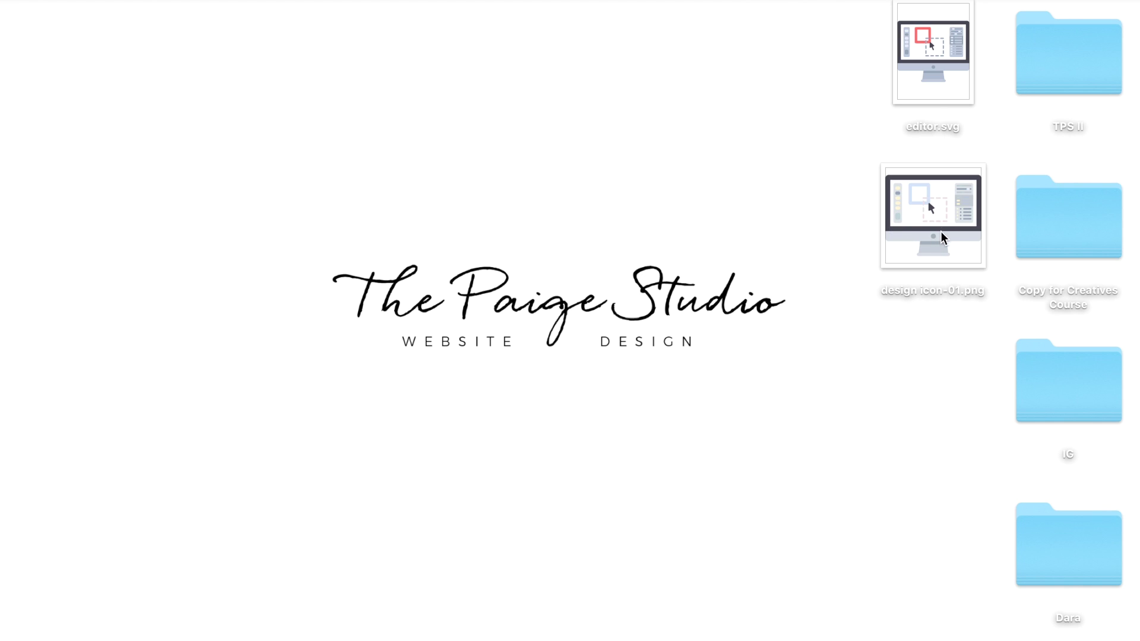
{"action": "left_click", "coordinate": [934, 222]}
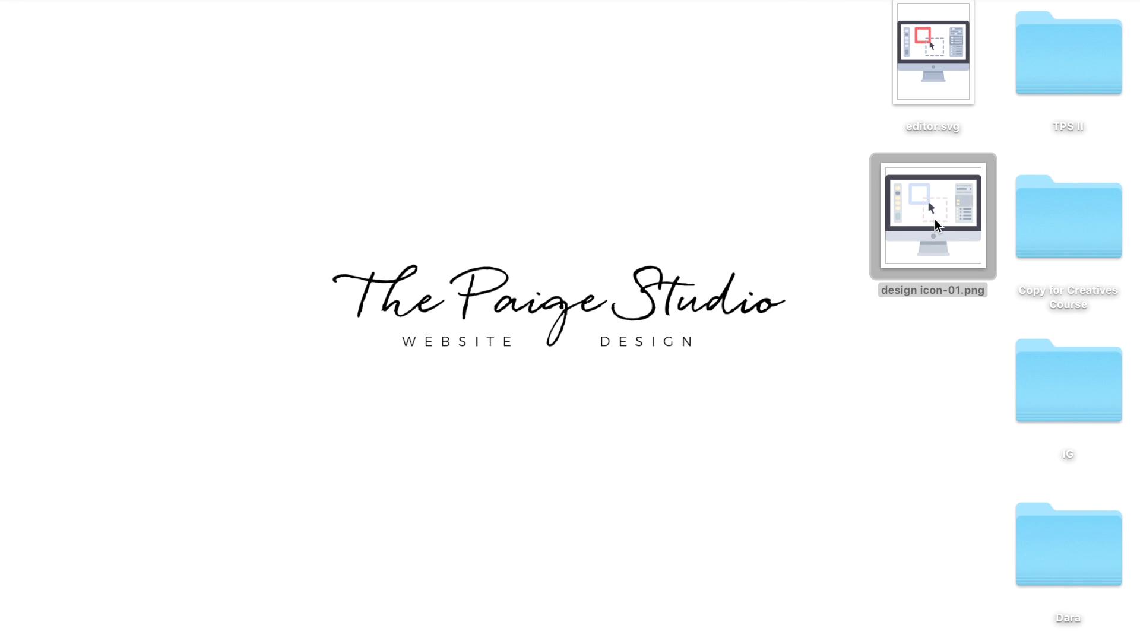
{"action": "key", "text": "space"}
- Open design icon-01.png in Preview and move its window to the right
{"action": "double_click", "coordinate": [934, 73]}
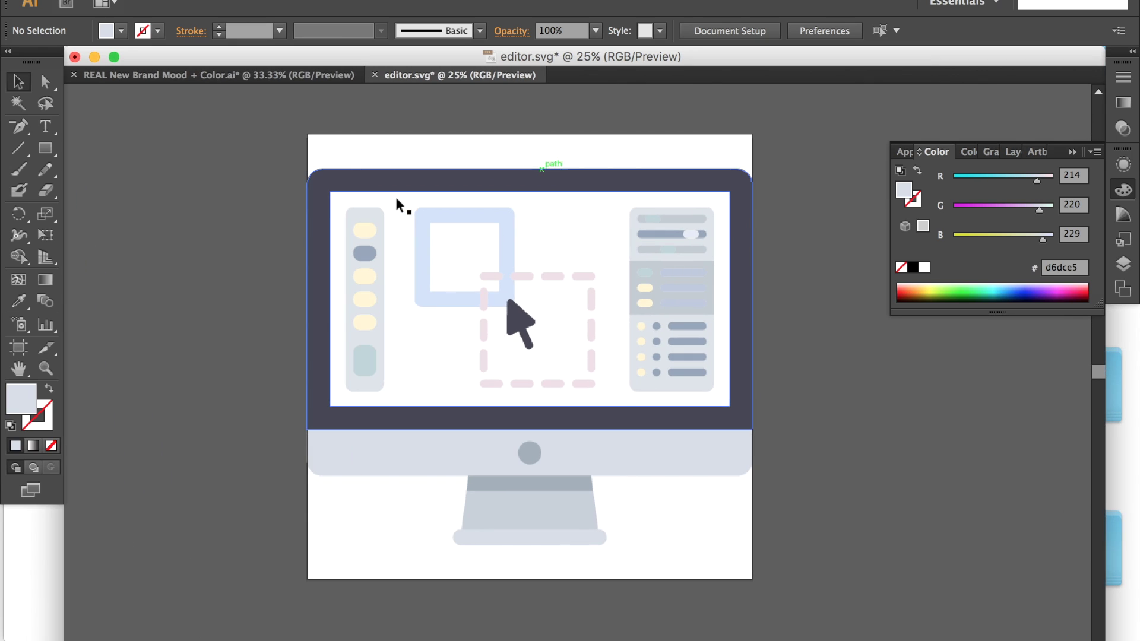
{"action": "left_click", "coordinate": [95, 50]}
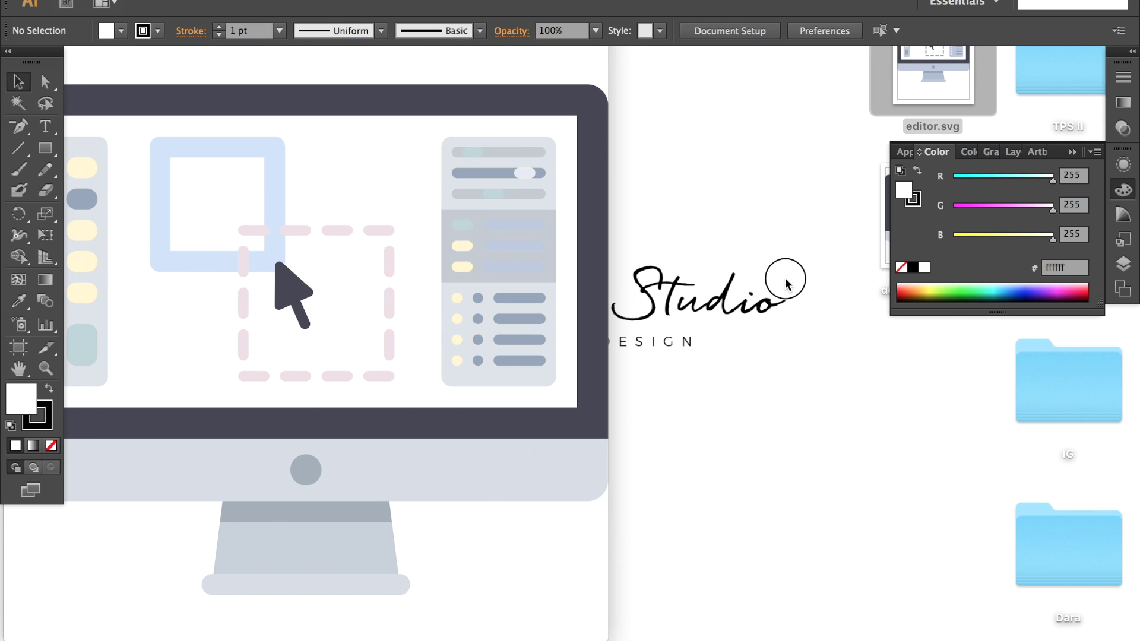
{"action": "left_click_drag", "start_coordinate": [517, 6], "coordinate": [733, 5]}
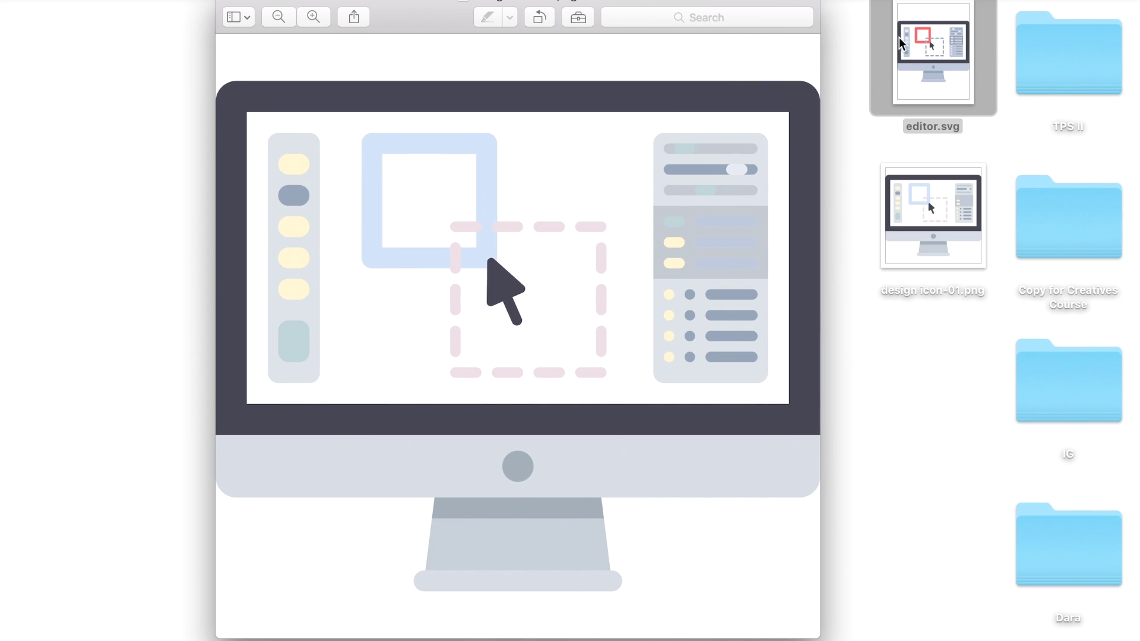